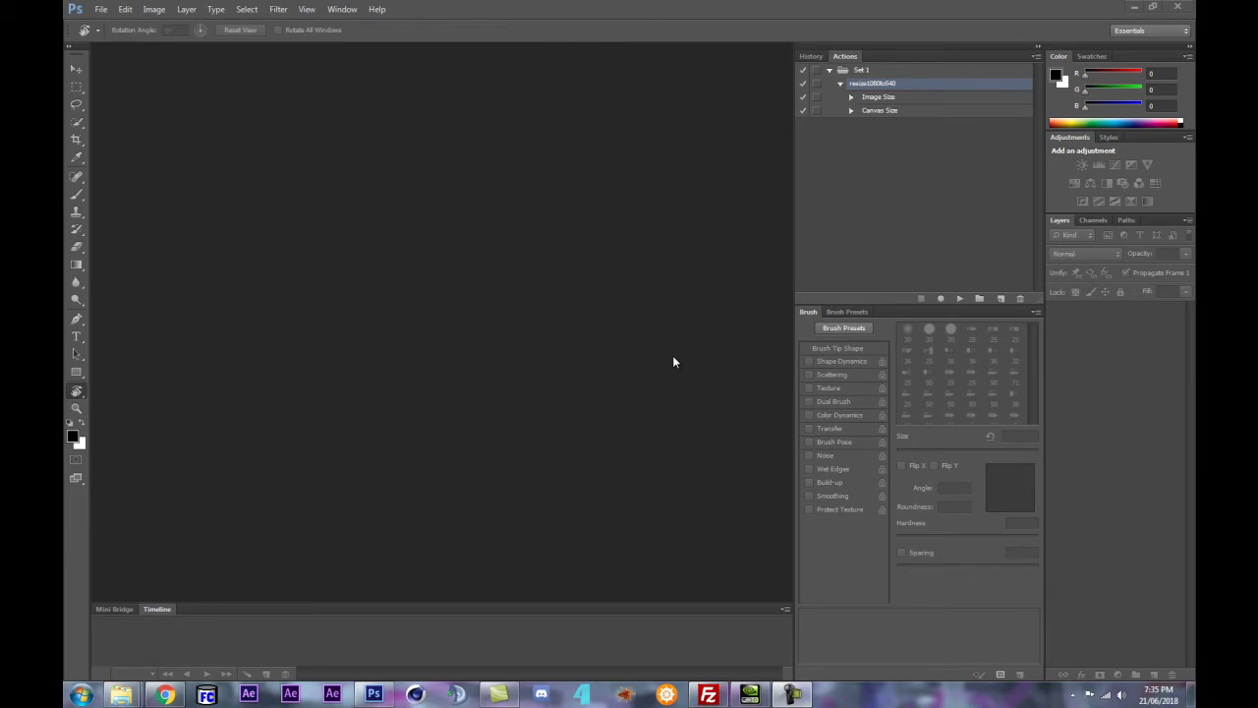
# Begin importing Comp 7.avi as video frames to layers, then cancel the import options.
pyautogui.click(100, 8)
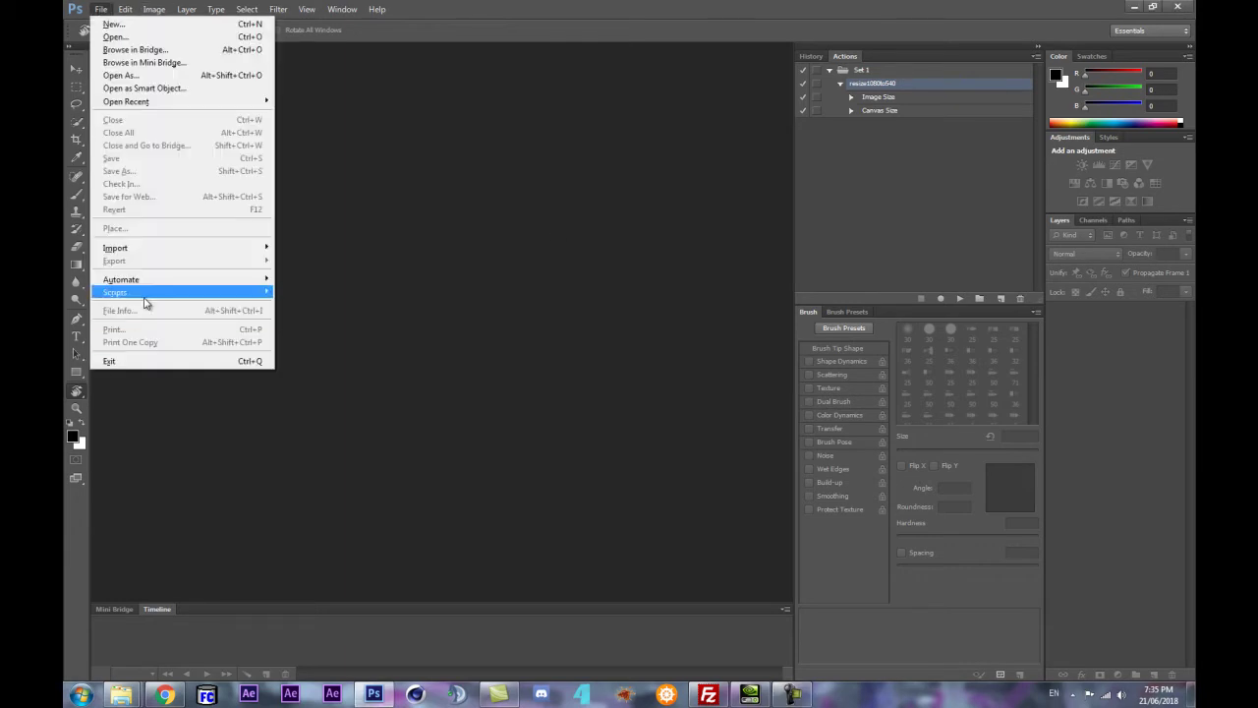
pyautogui.click(325, 257)
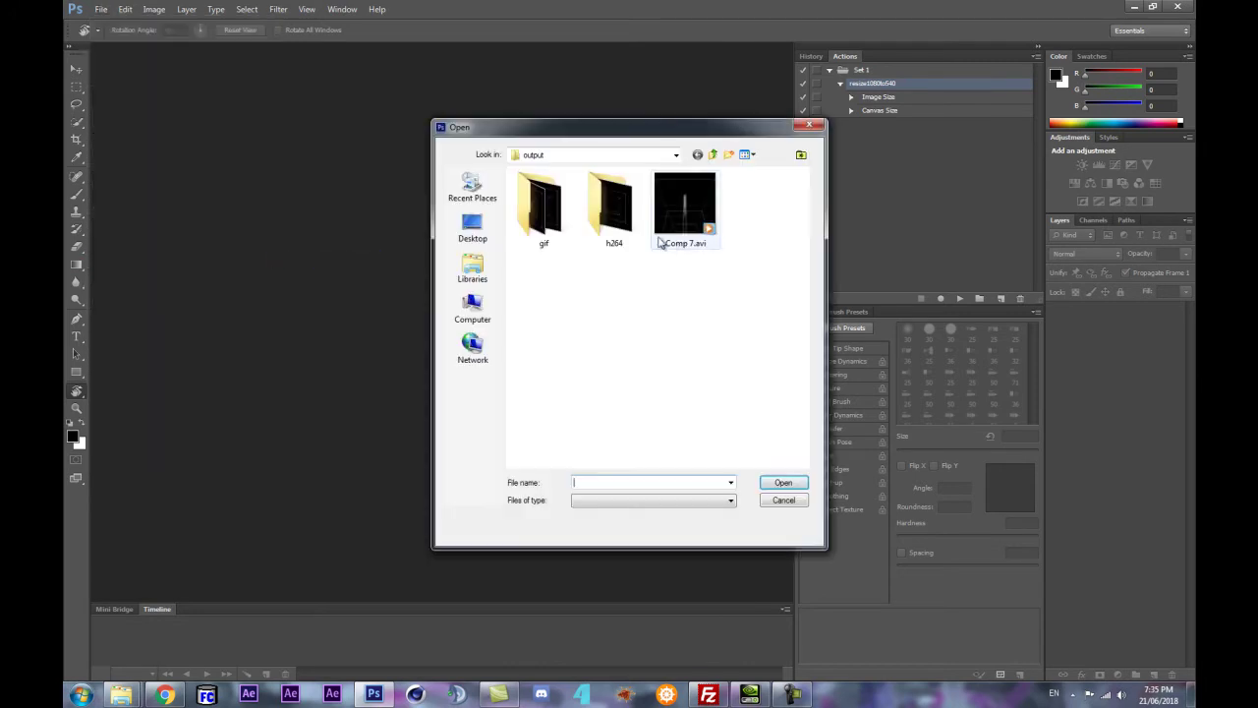
pyautogui.click(685, 230)
pyautogui.moveTo(687, 142); pyautogui.dragTo(549, 154)
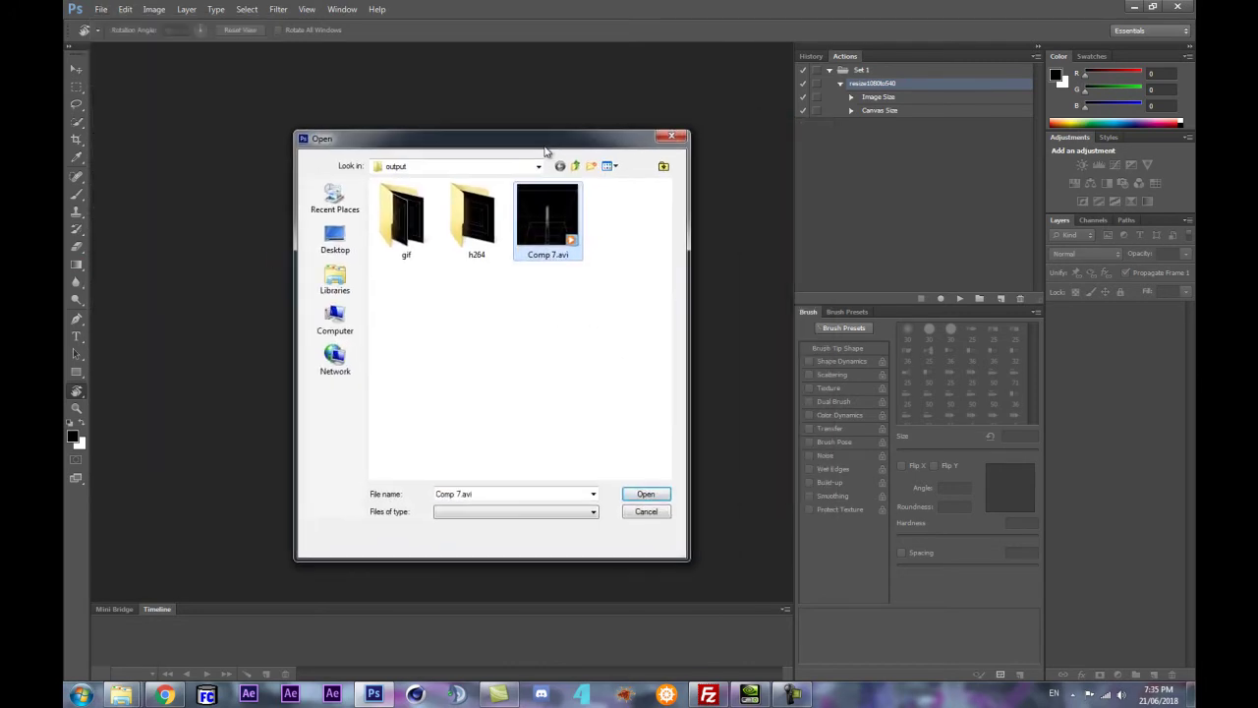
pyautogui.press('Return')
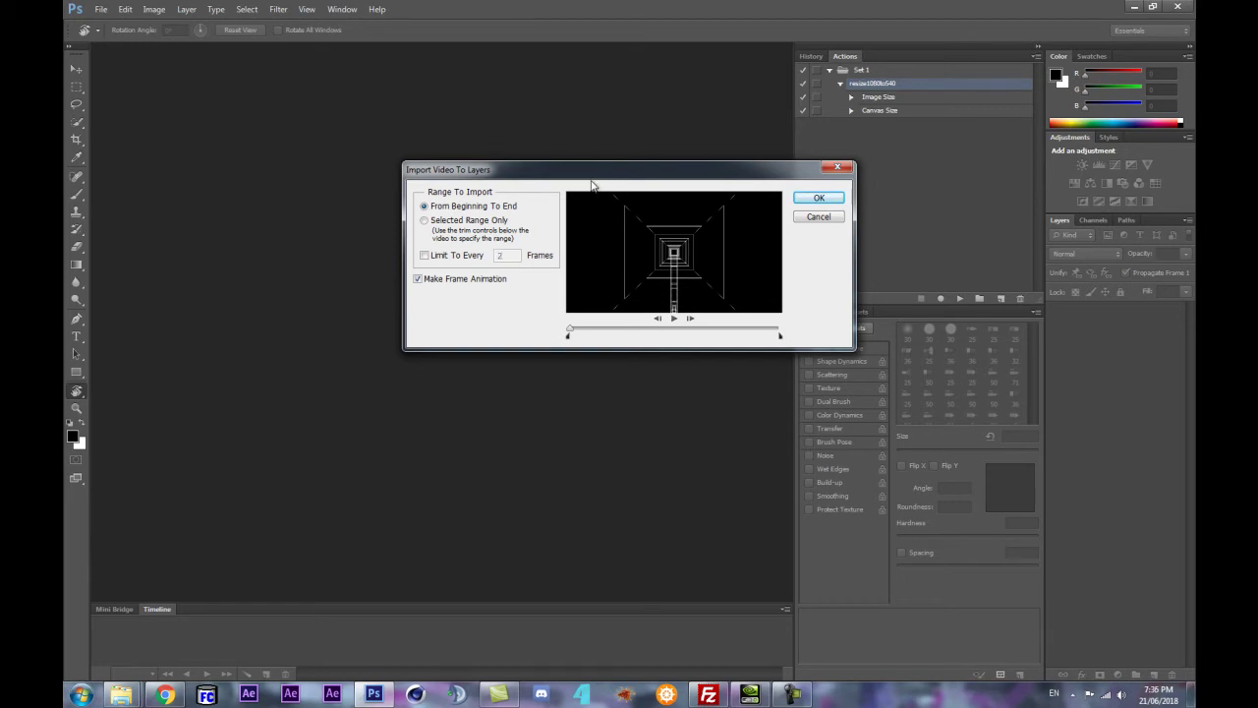
pyautogui.moveTo(585, 178); pyautogui.dragTo(563, 192)
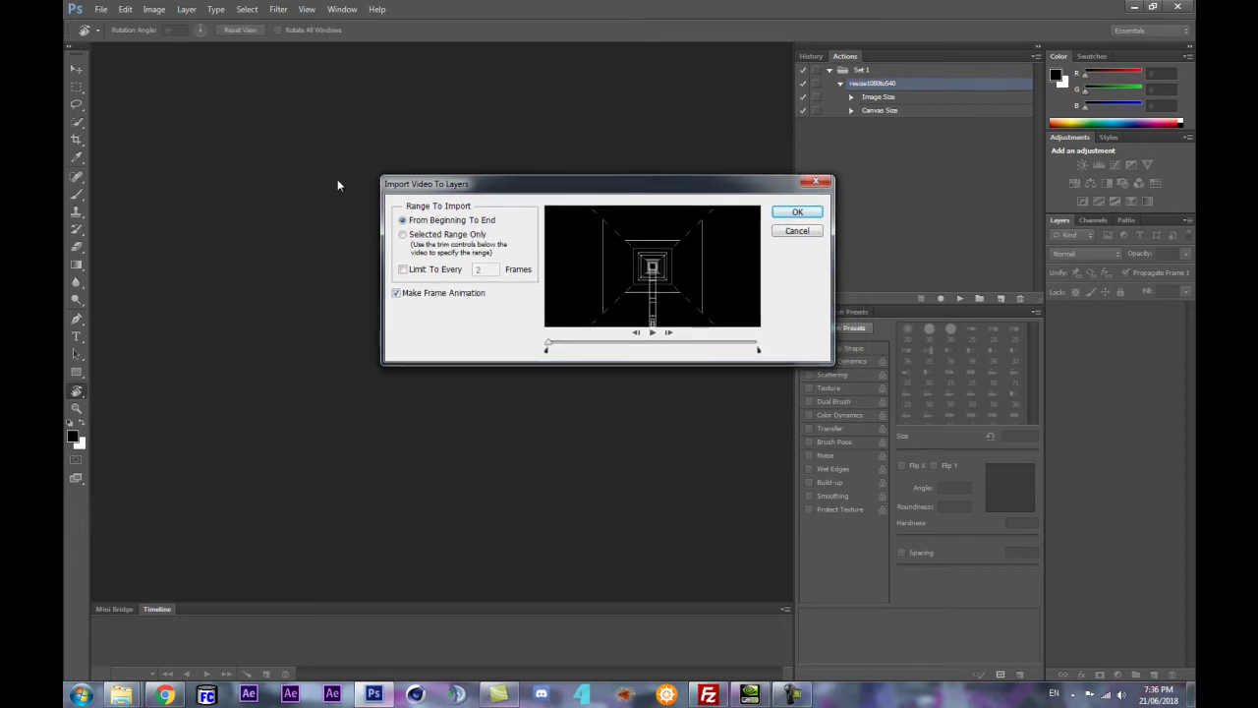
pyautogui.click(816, 181)
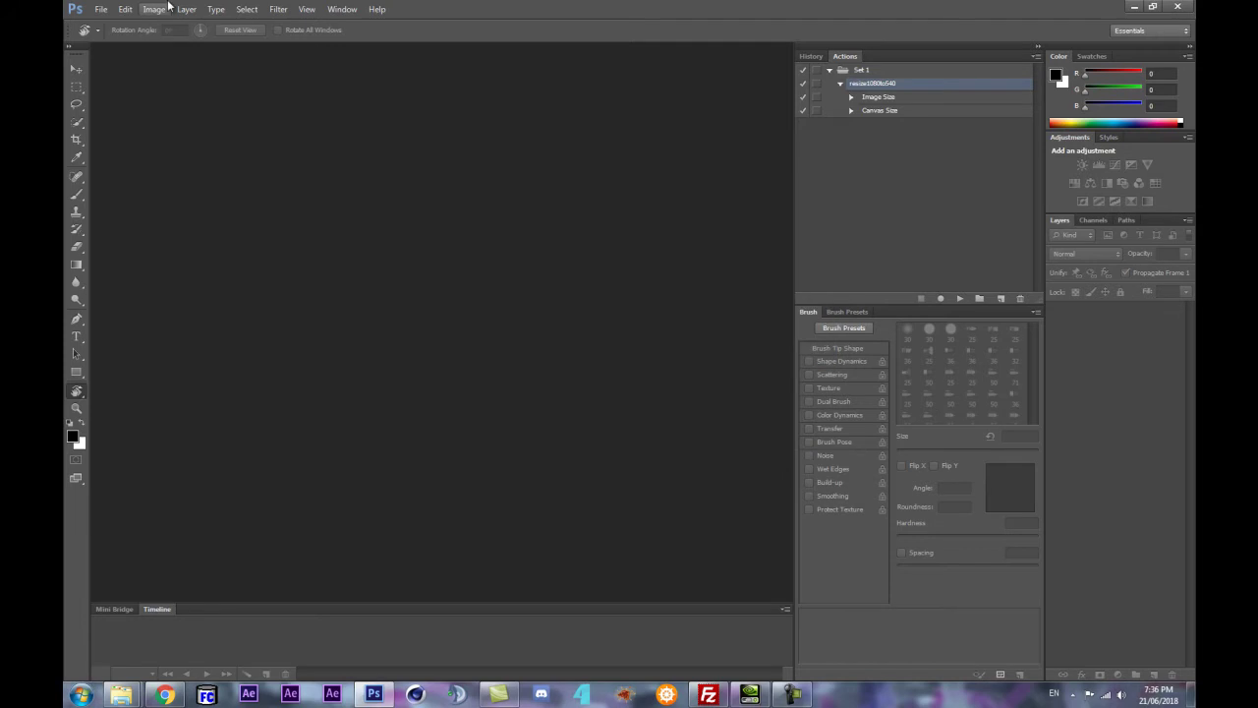
# Import Comp 7.avi as layers again, keeping every frame, with a frame animation.
pyautogui.click(106, 12)
pyautogui.moveTo(116, 248)
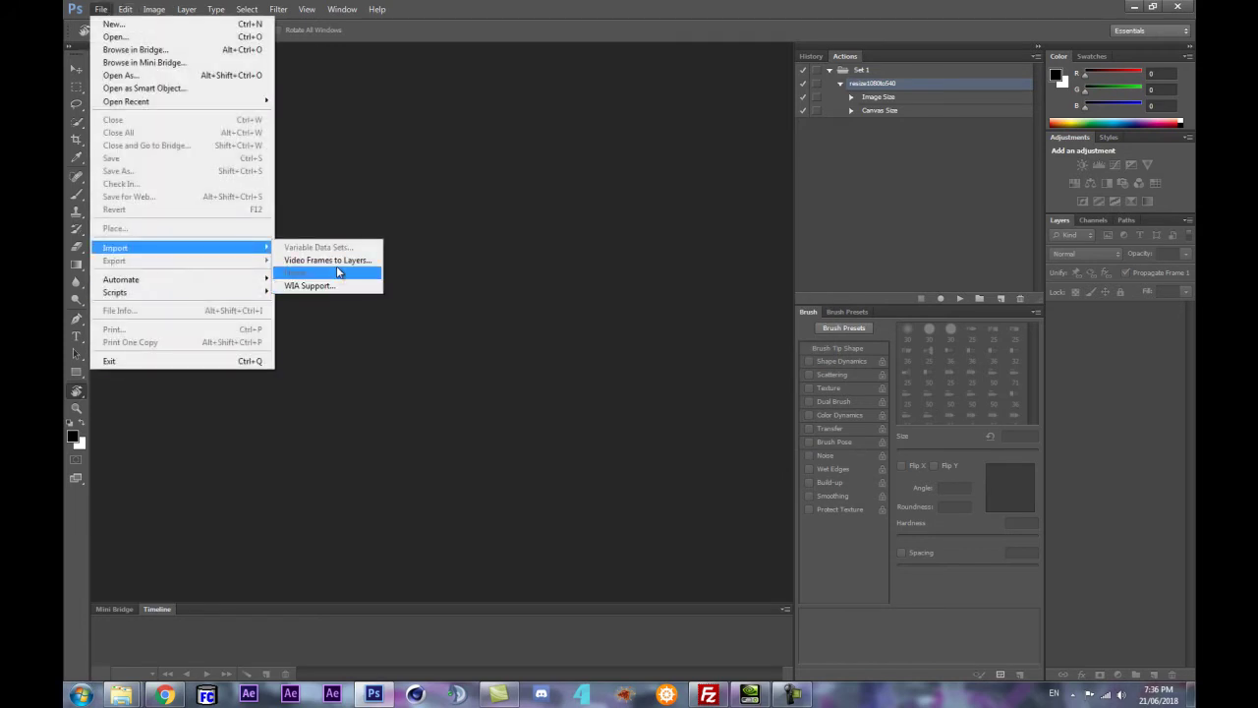
pyautogui.click(338, 265)
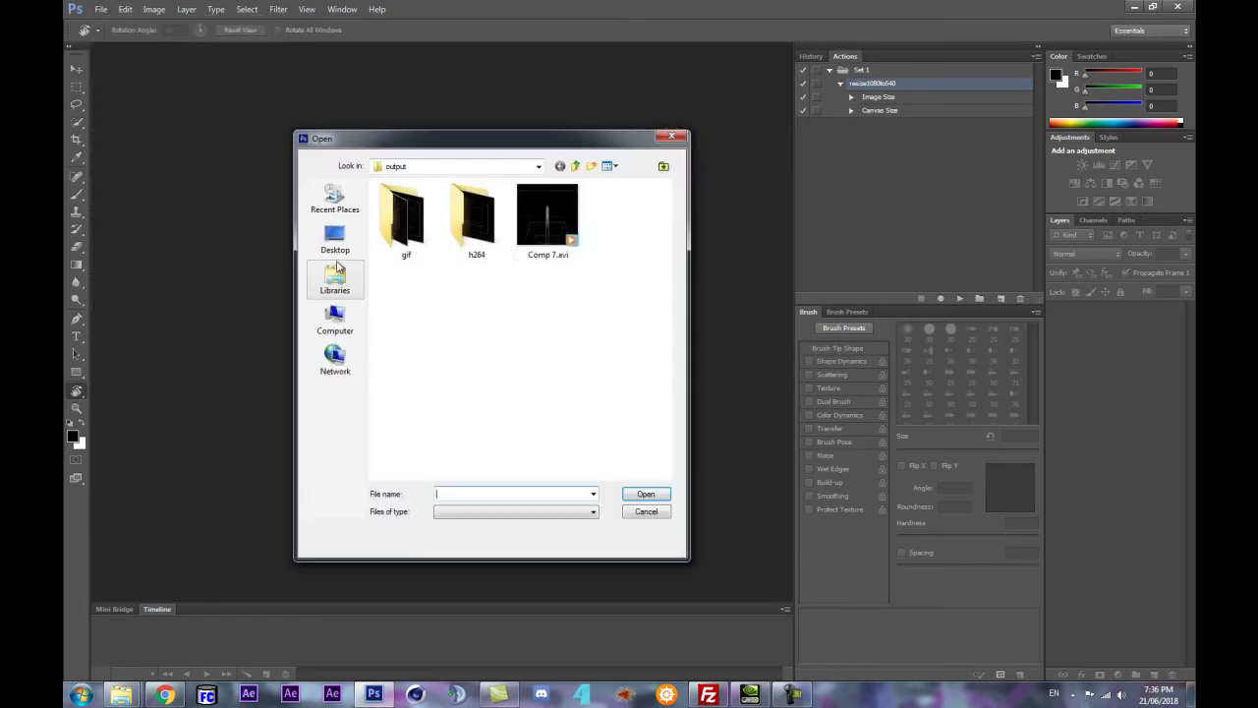
pyautogui.doubleClick(541, 245)
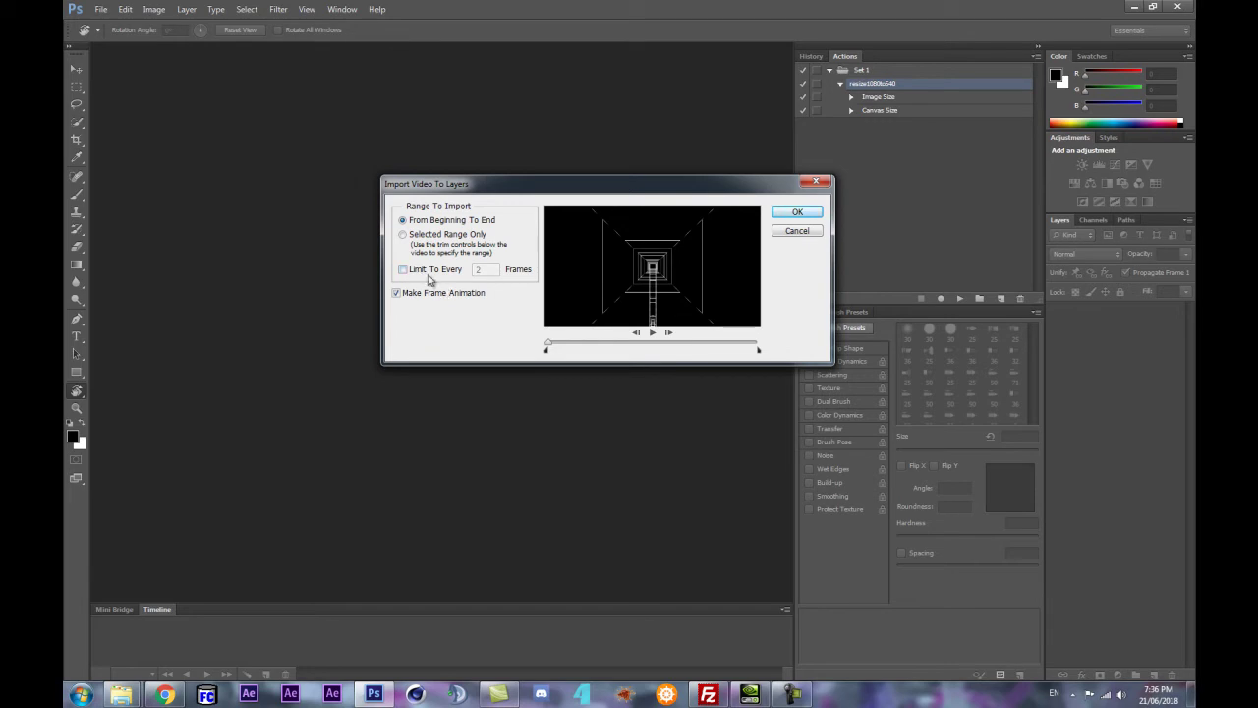
pyautogui.click(429, 274)
pyautogui.click(432, 271)
pyautogui.click(777, 211)
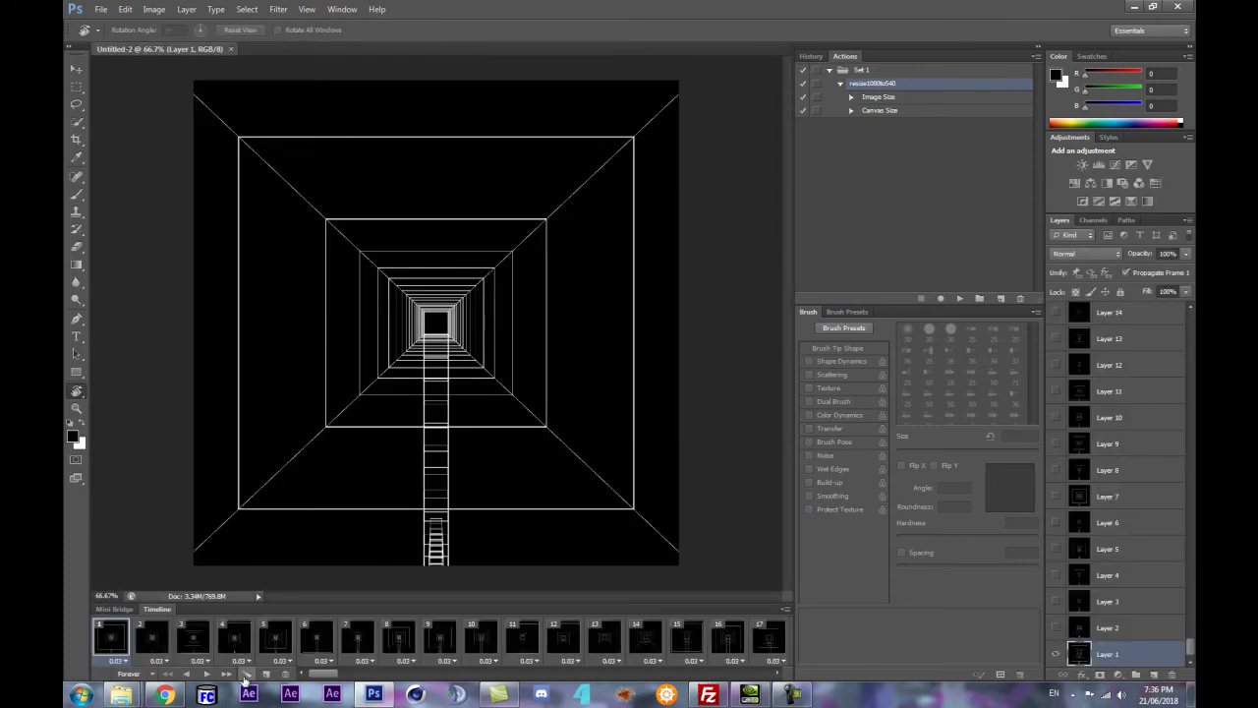
# Hide and reshow the Timeline panel so the frame animation appears with frames from 1.
pyautogui.moveTo(330, 673); pyautogui.dragTo(448, 675)
pyautogui.click(307, 9)
pyautogui.moveTo(342, 9)
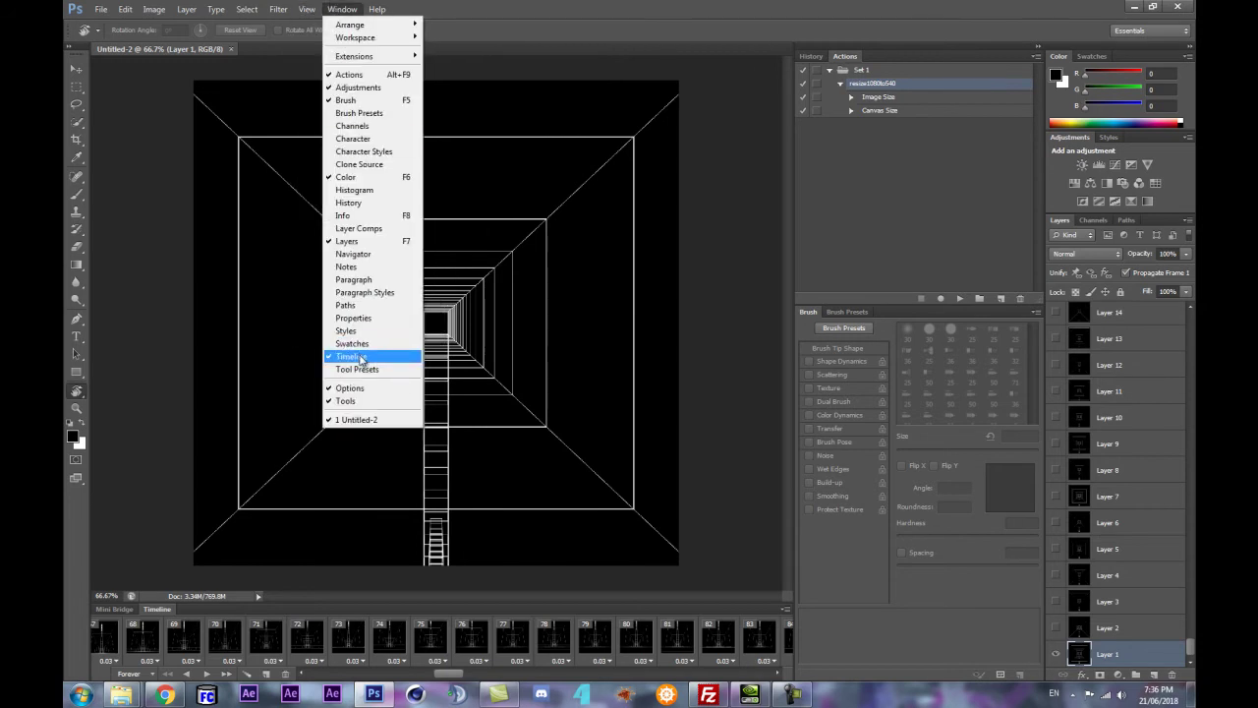
pyautogui.click(360, 357)
pyautogui.click(342, 9)
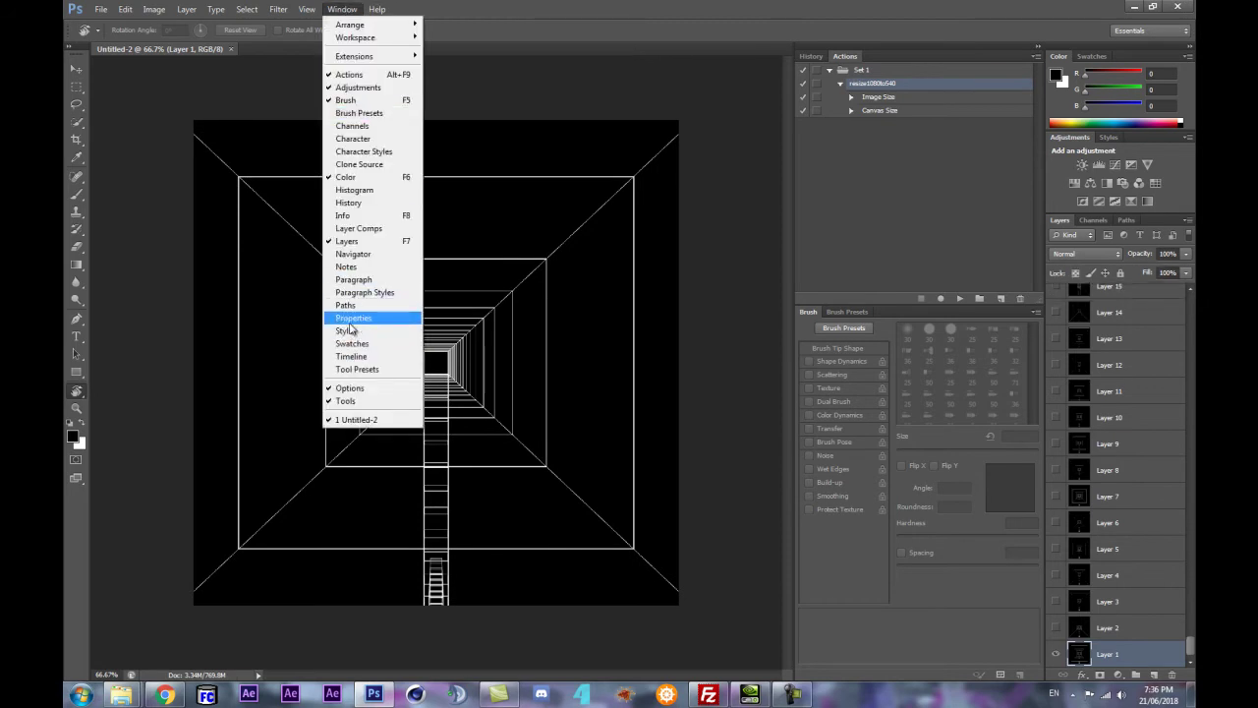
pyautogui.click(352, 355)
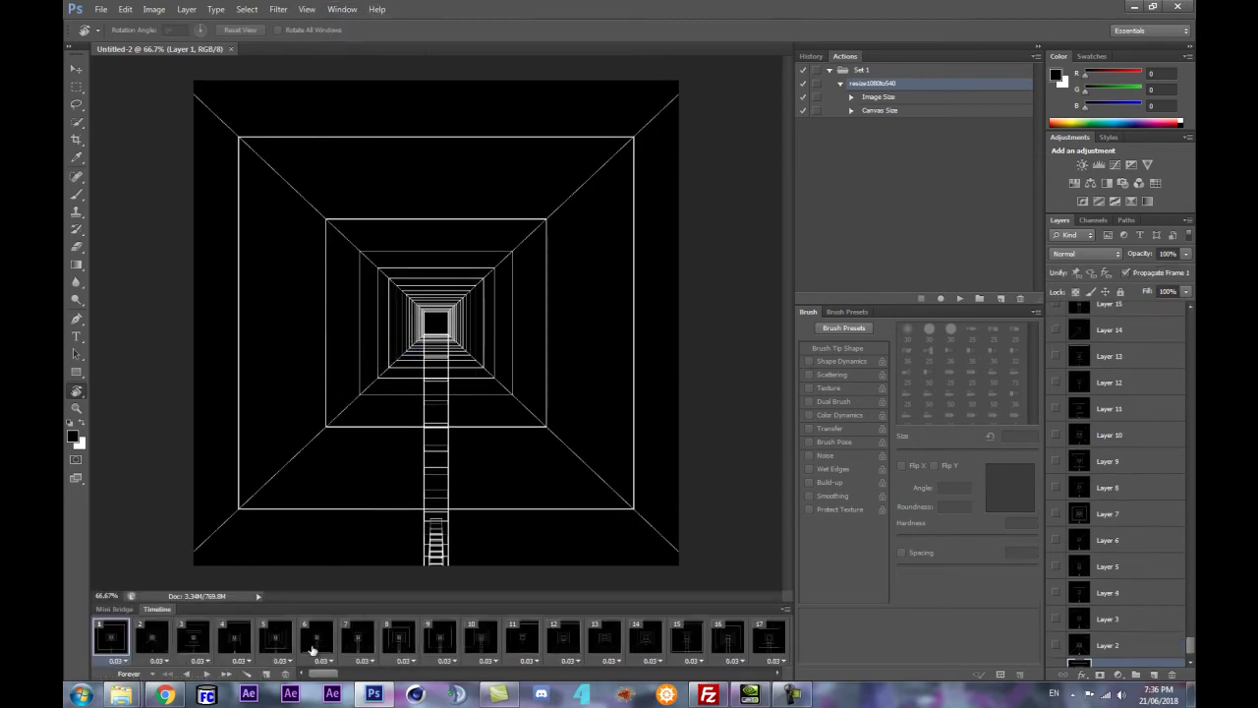
# Play the tunnel animation, stop at frame 160, and scroll the timeline back.
pyautogui.click(205, 675)
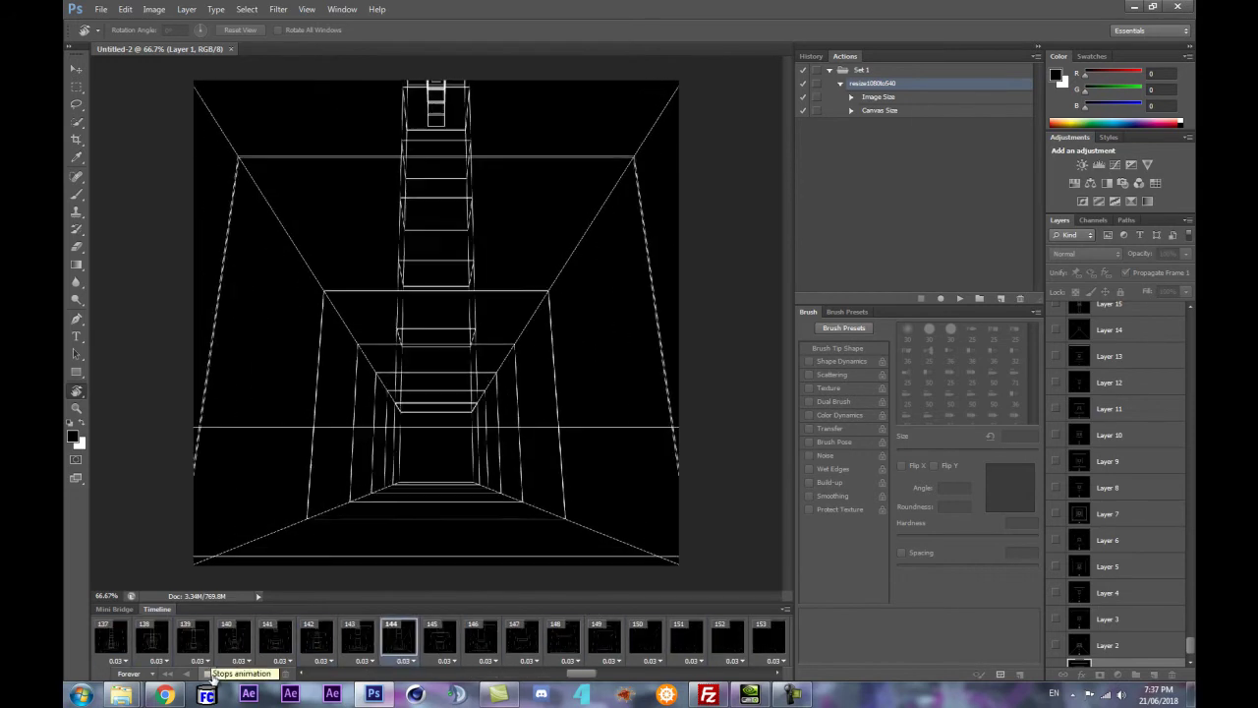
pyautogui.click(208, 674)
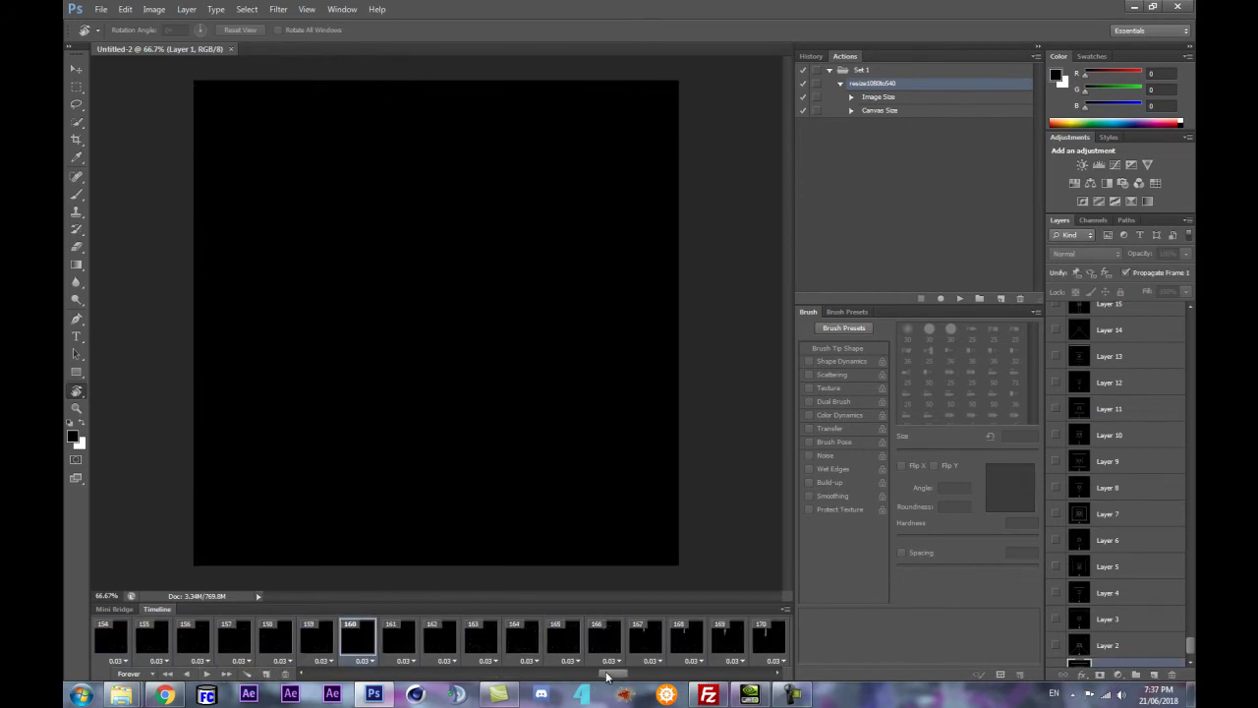
pyautogui.moveTo(608, 675); pyautogui.dragTo(290, 695)
pyautogui.click(125, 10)
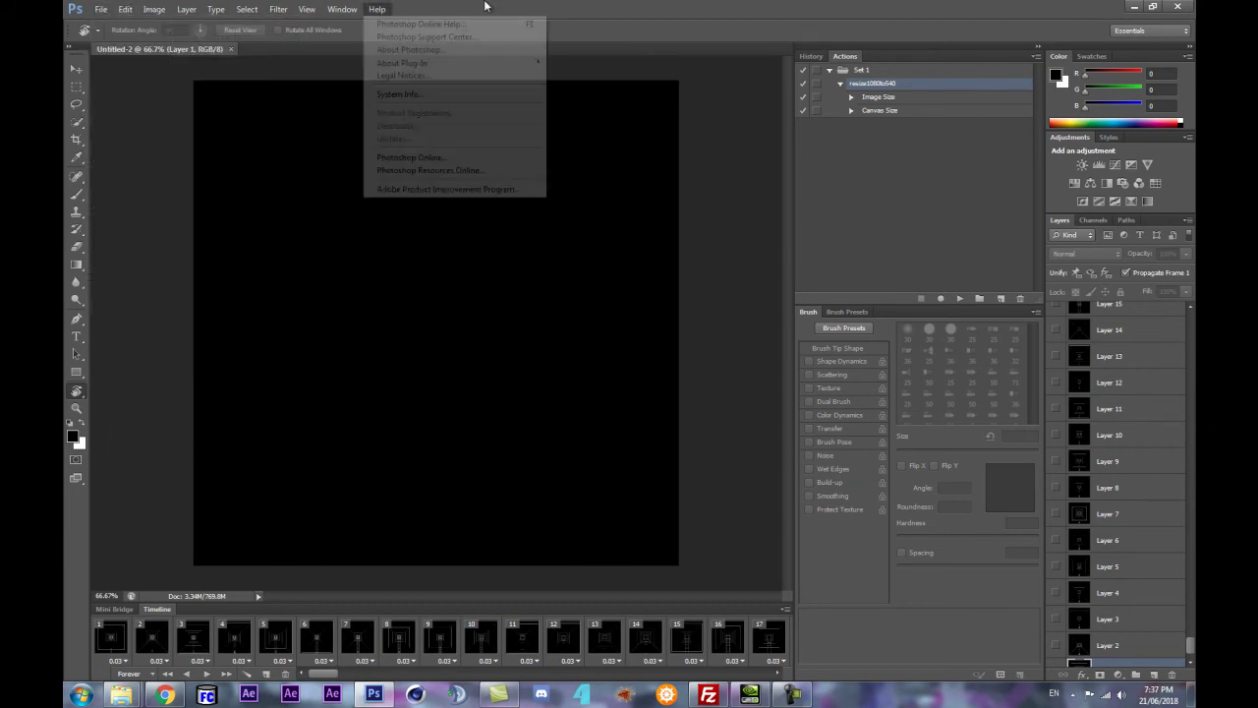
# Check Image Size unchanged, then run the resize1080to540 action, shrinking the document to 854.3K.
pyautogui.click(688, 79)
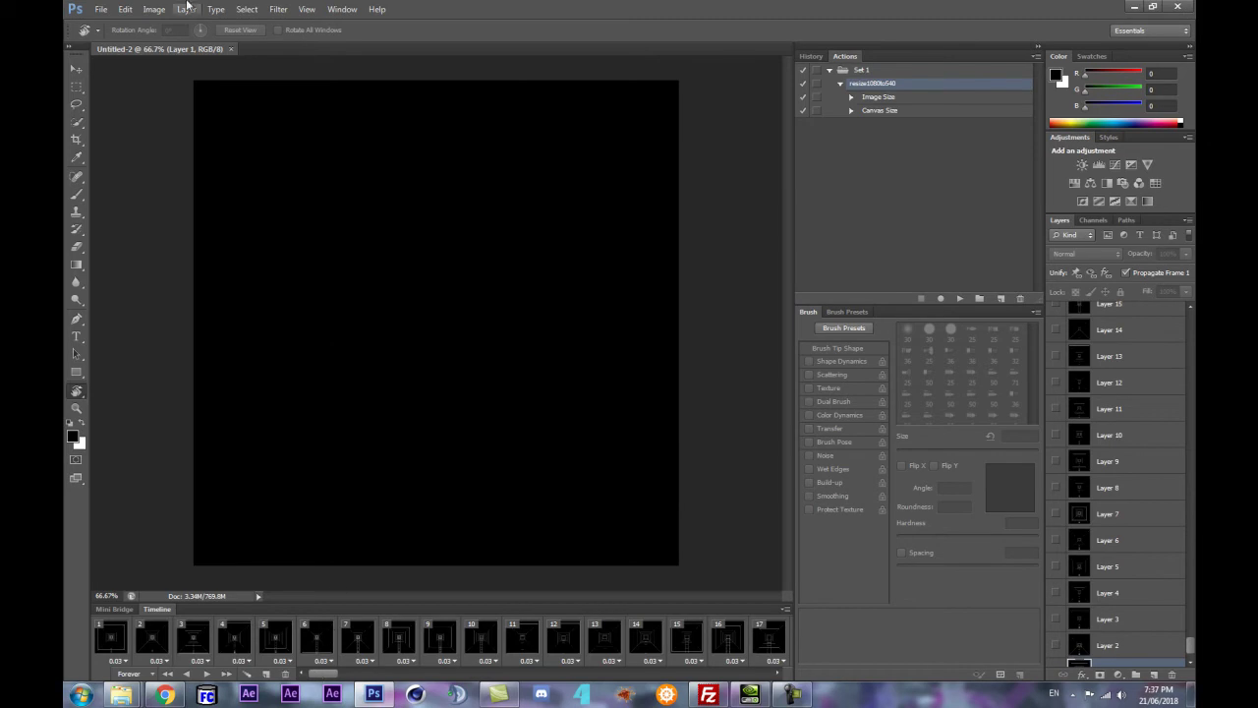
pyautogui.click(155, 9)
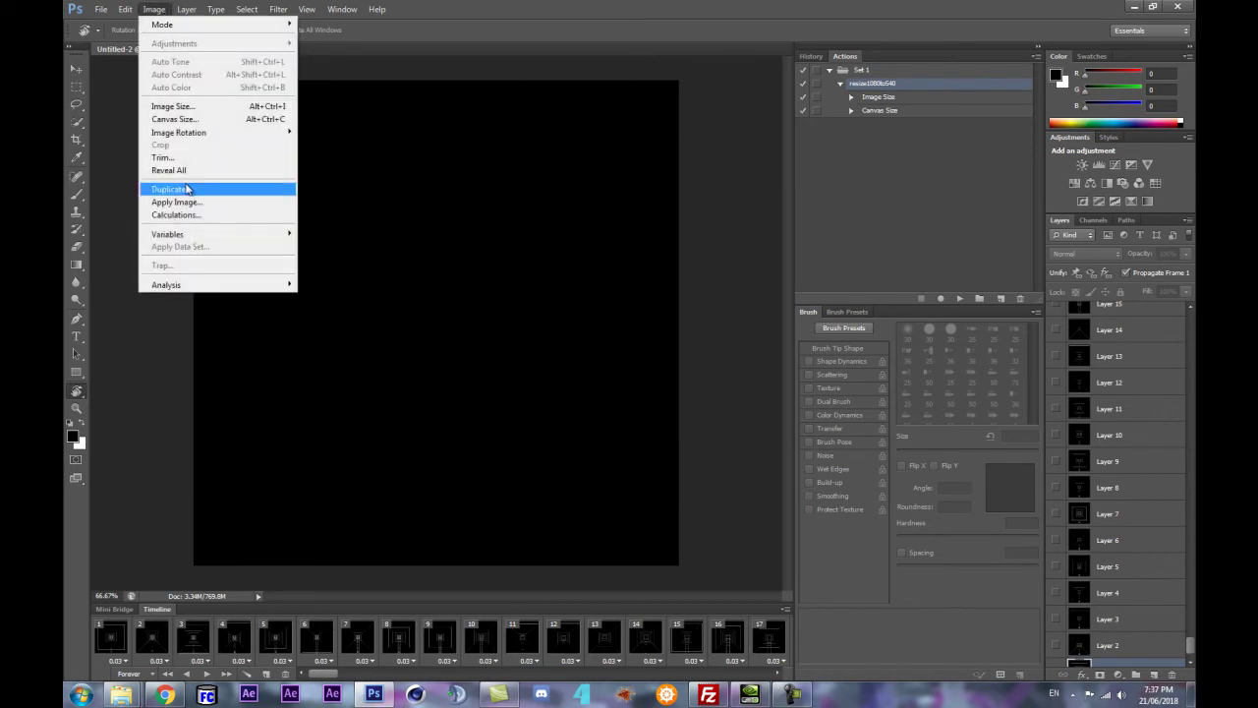
pyautogui.click(169, 106)
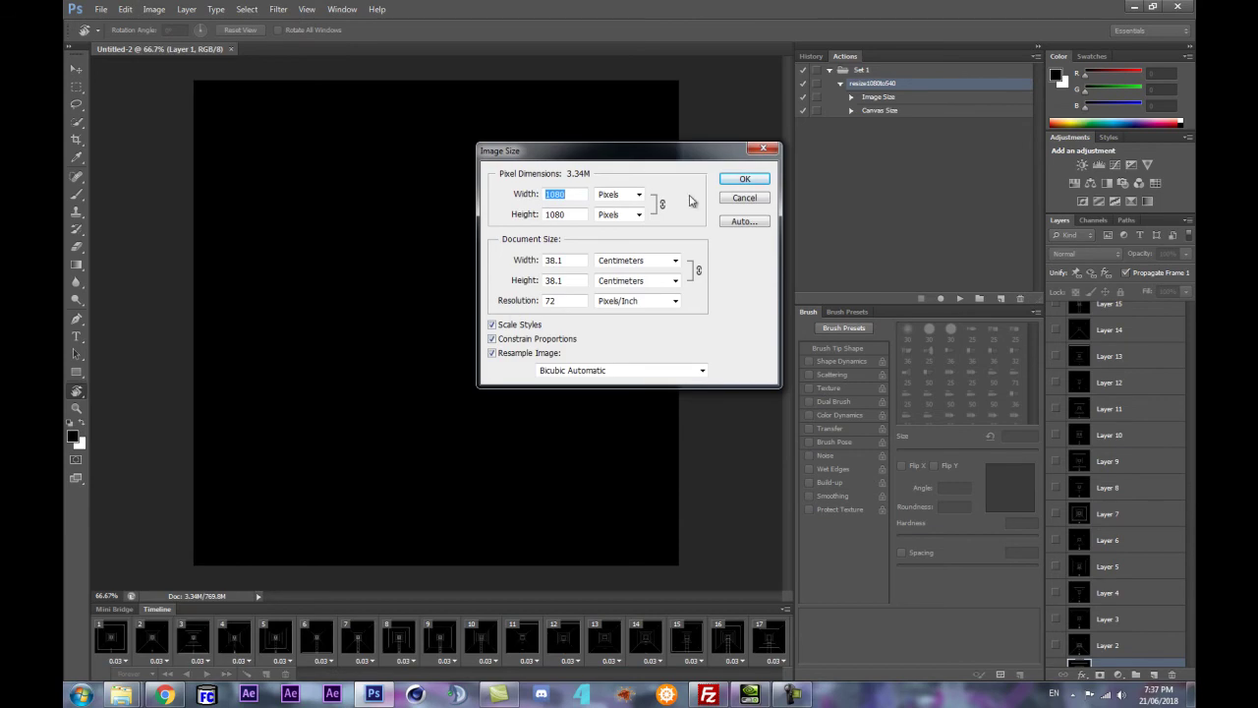
pyautogui.click(755, 198)
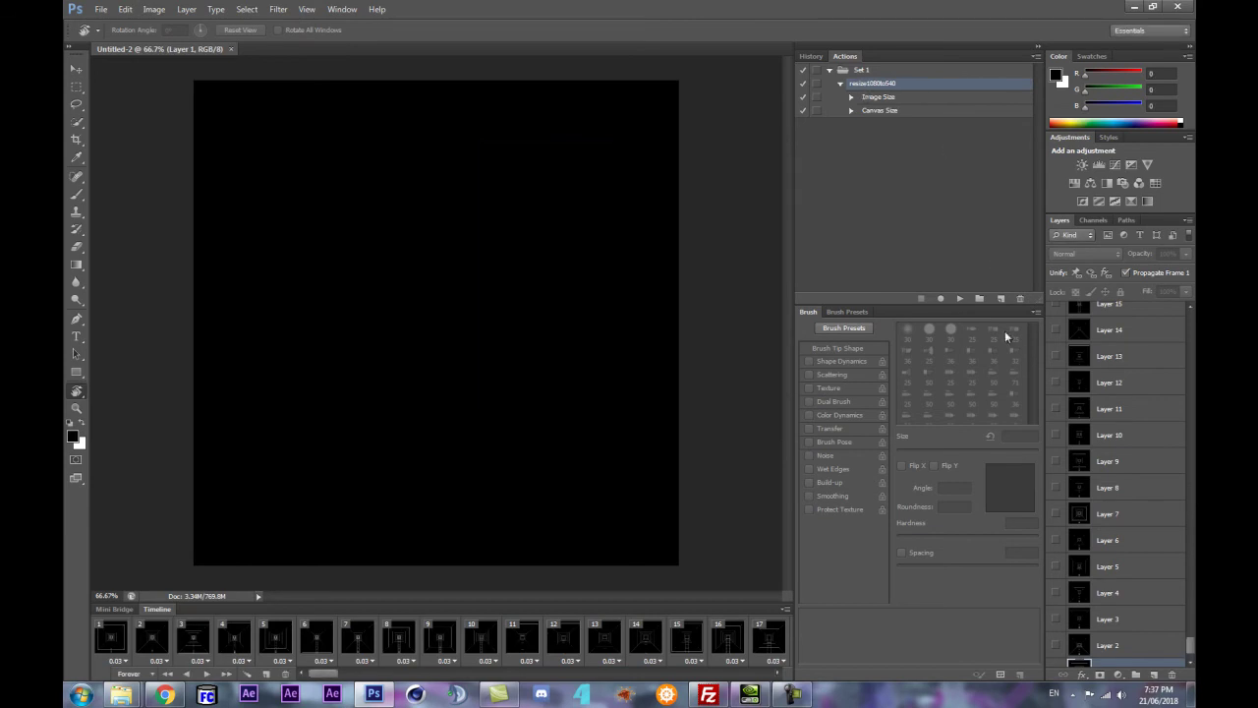
pyautogui.click(962, 298)
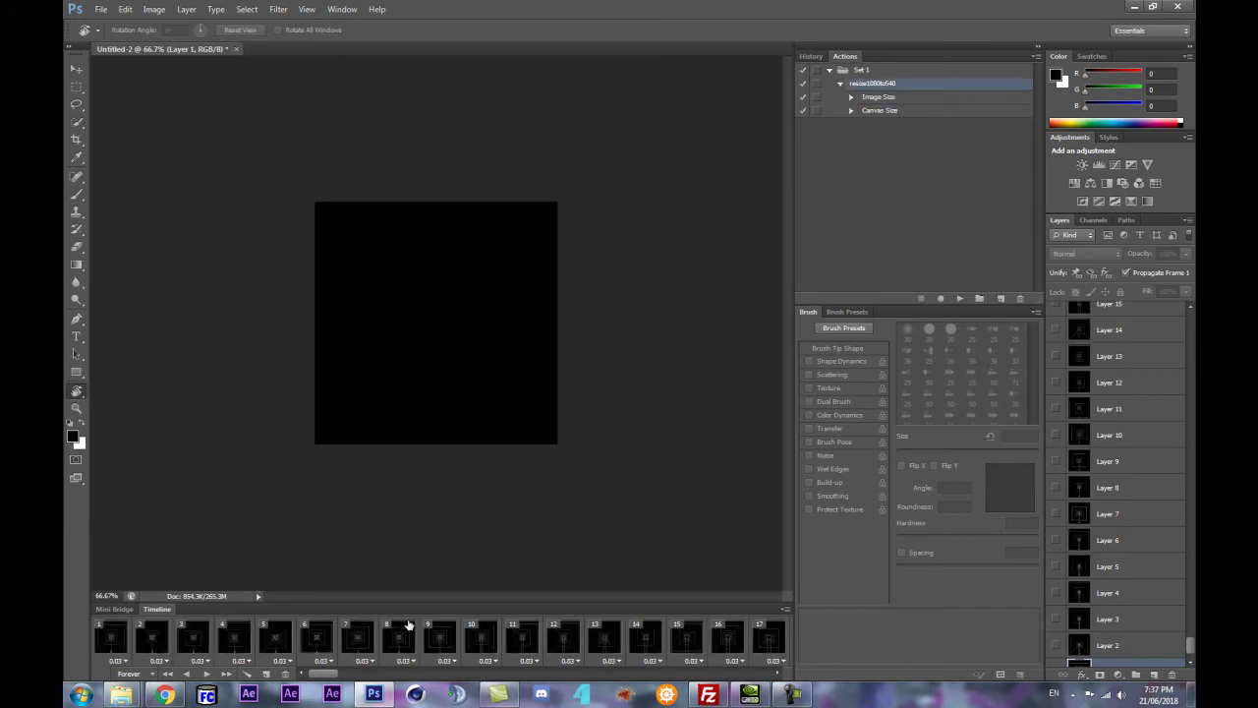
# Browse frames 148–151 to locate frame 151, the first blank black frame.
pyautogui.moveTo(327, 674); pyautogui.dragTo(584, 694)
pyautogui.click(498, 639)
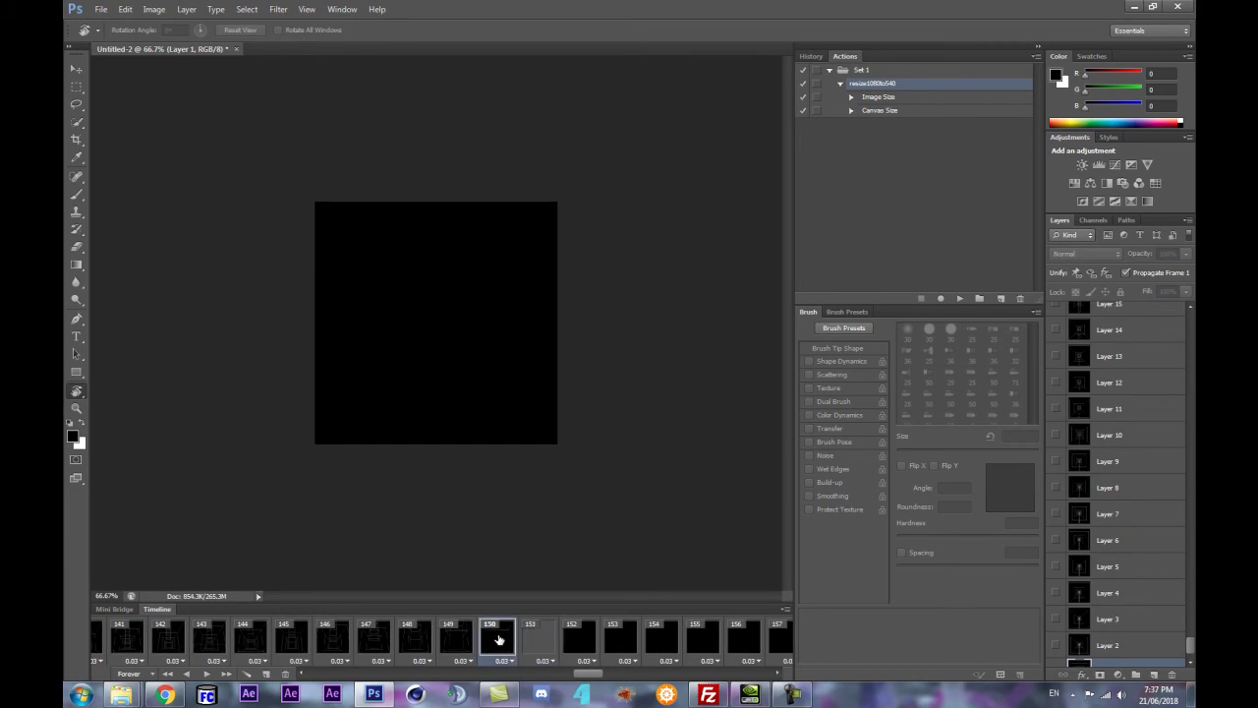
pyautogui.click(415, 637)
pyautogui.click(470, 635)
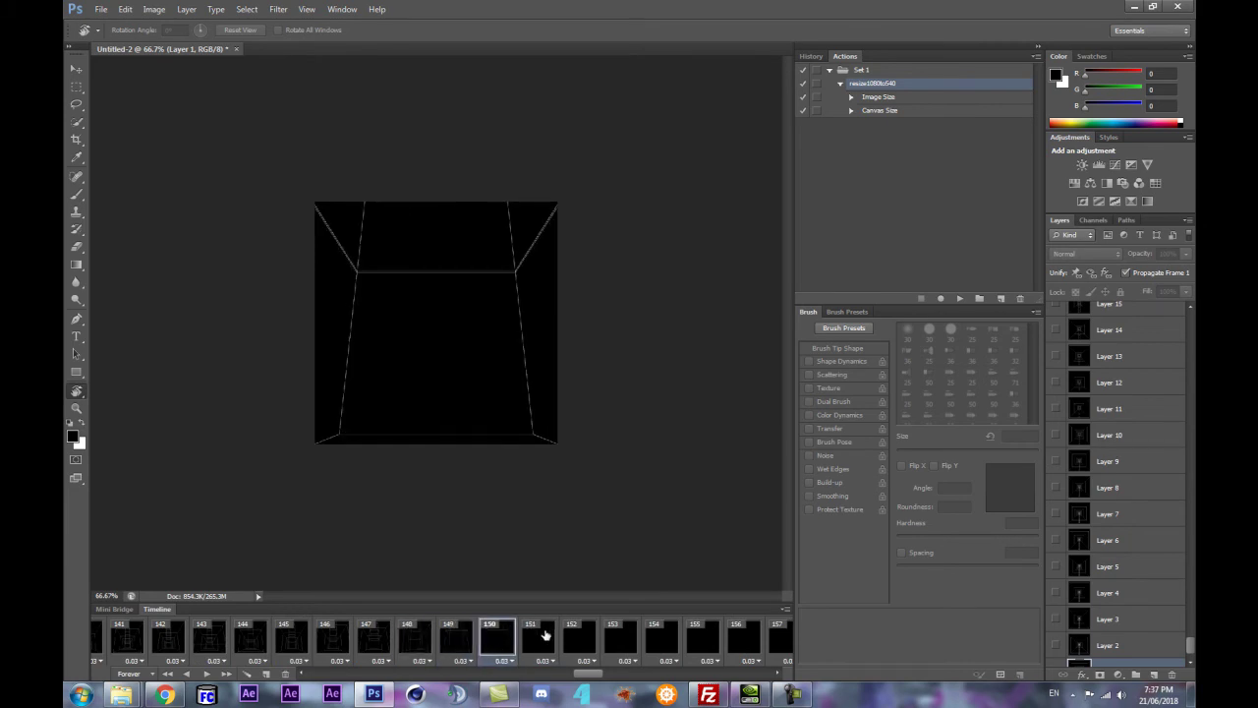
pyautogui.click(542, 639)
pyautogui.hscroll(2, 592, 679)
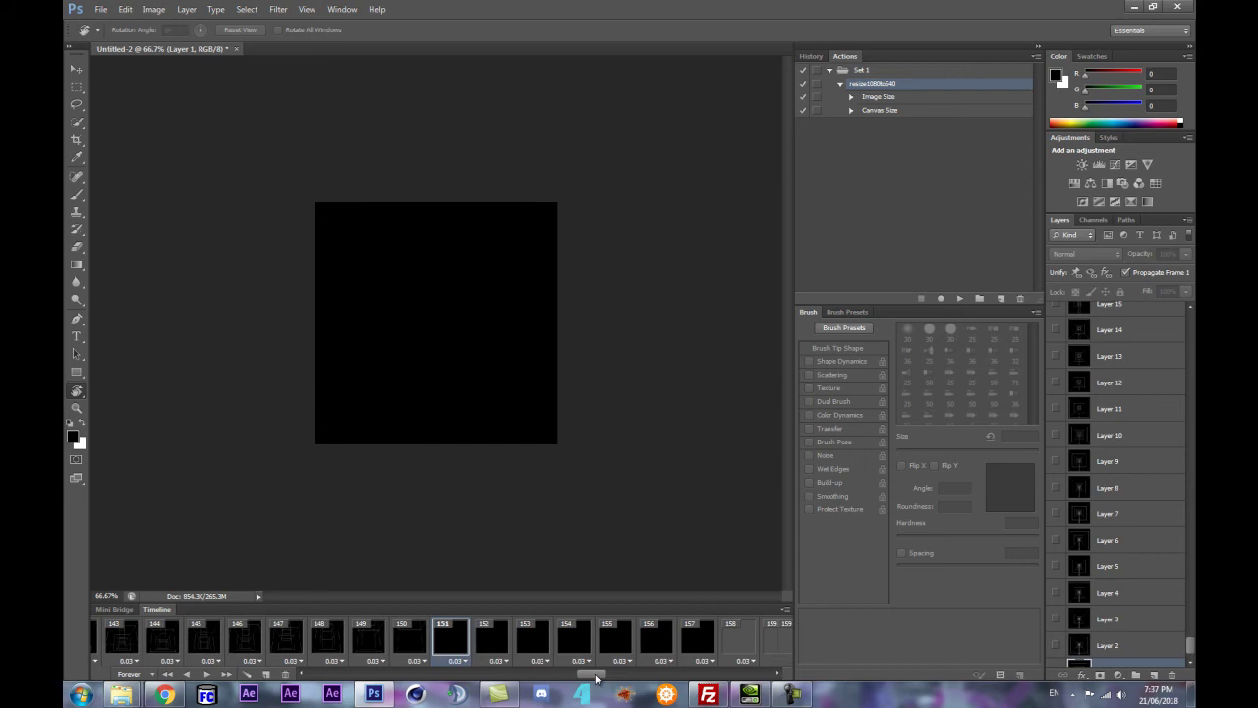
# Give frame 151 a custom 10-second delay through the Other... option.
pyautogui.click(442, 662)
pyautogui.click(452, 623)
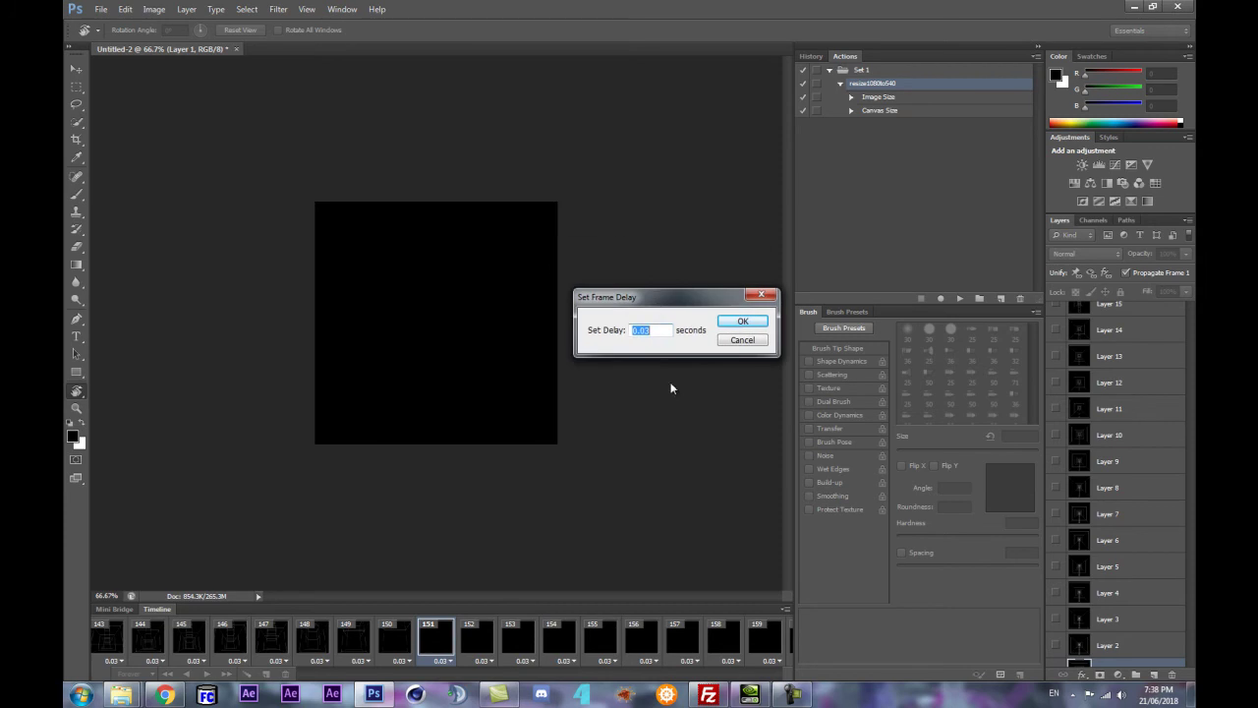
pyautogui.click(643, 334)
pyautogui.write('10')
pyautogui.click(740, 323)
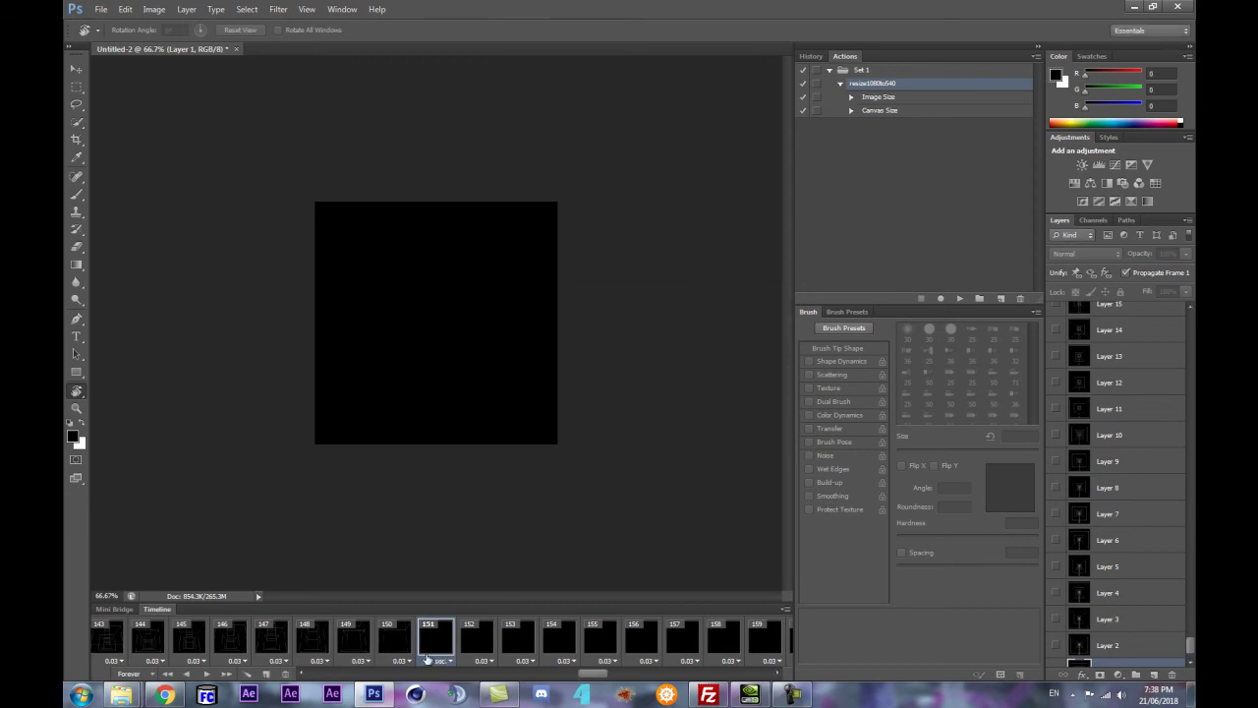
pyautogui.click(468, 644)
# Inspect frames 153–162 to find where the blank run ends and drawing resumes.
pyautogui.click(531, 640)
pyautogui.click(556, 644)
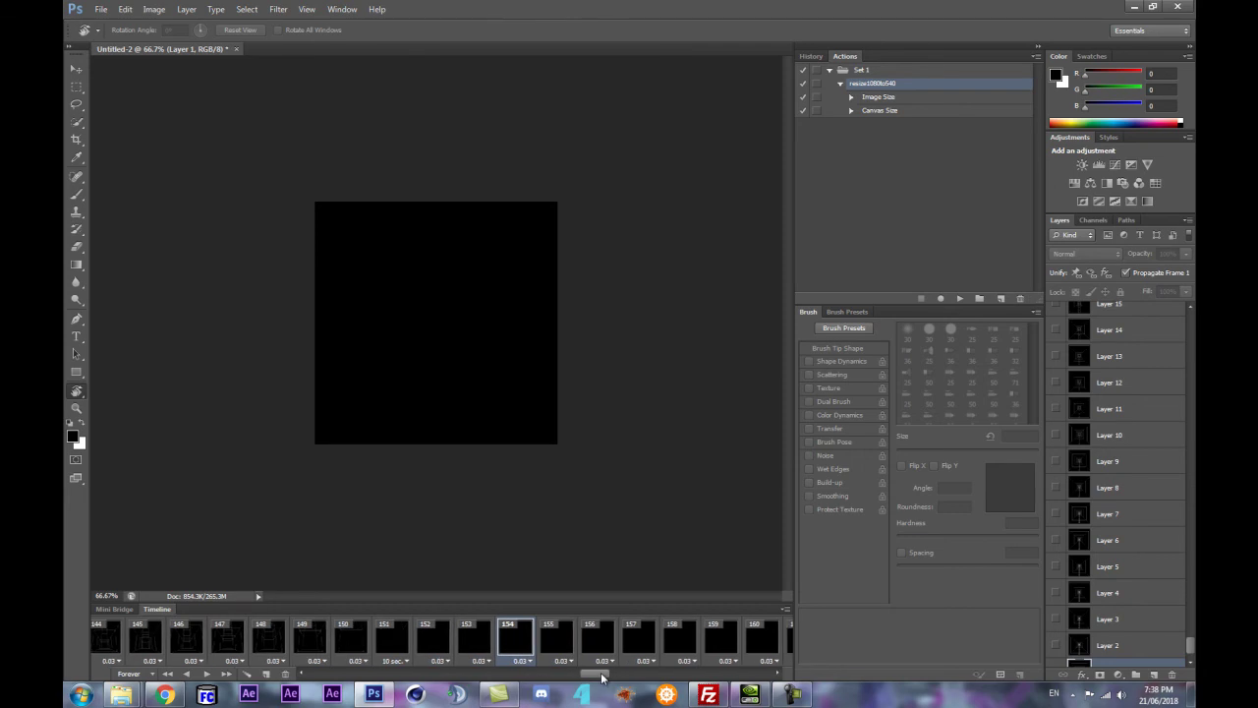
pyautogui.moveTo(601, 678); pyautogui.dragTo(607, 679)
pyautogui.click(627, 649)
pyautogui.click(671, 642)
pyautogui.click(715, 644)
pyautogui.click(753, 645)
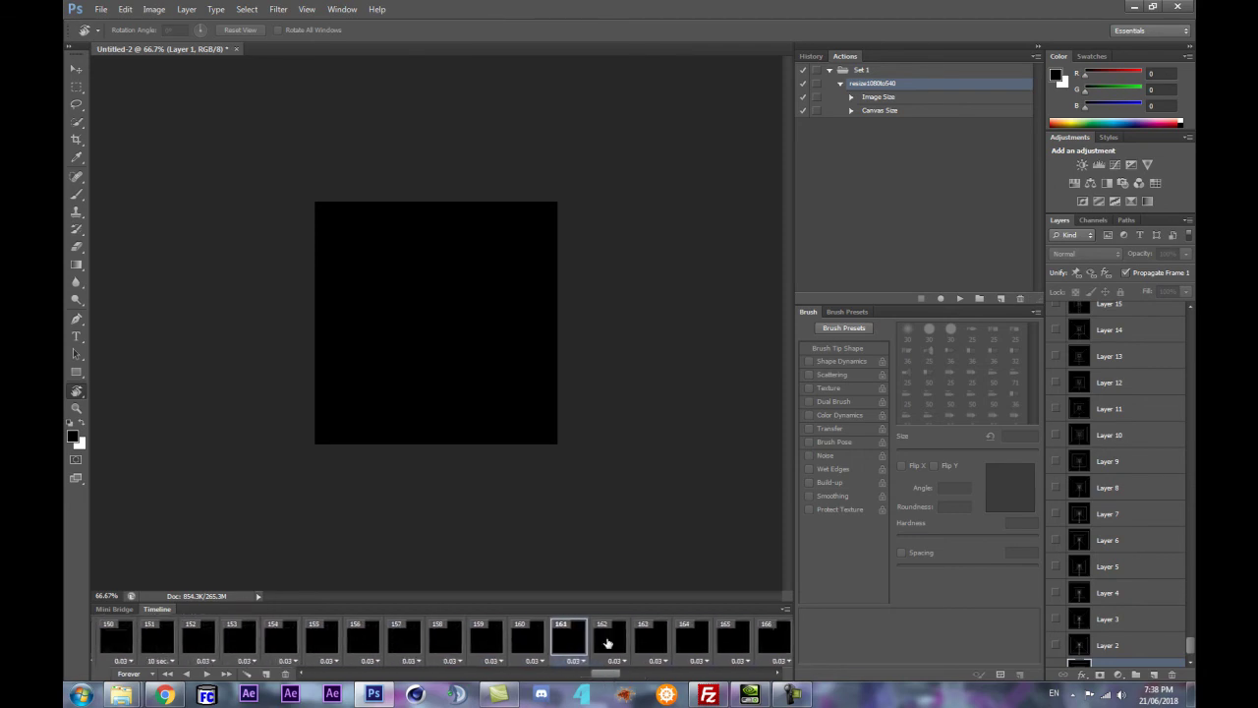
pyautogui.click(606, 641)
pyautogui.moveTo(606, 678); pyautogui.dragTo(593, 678)
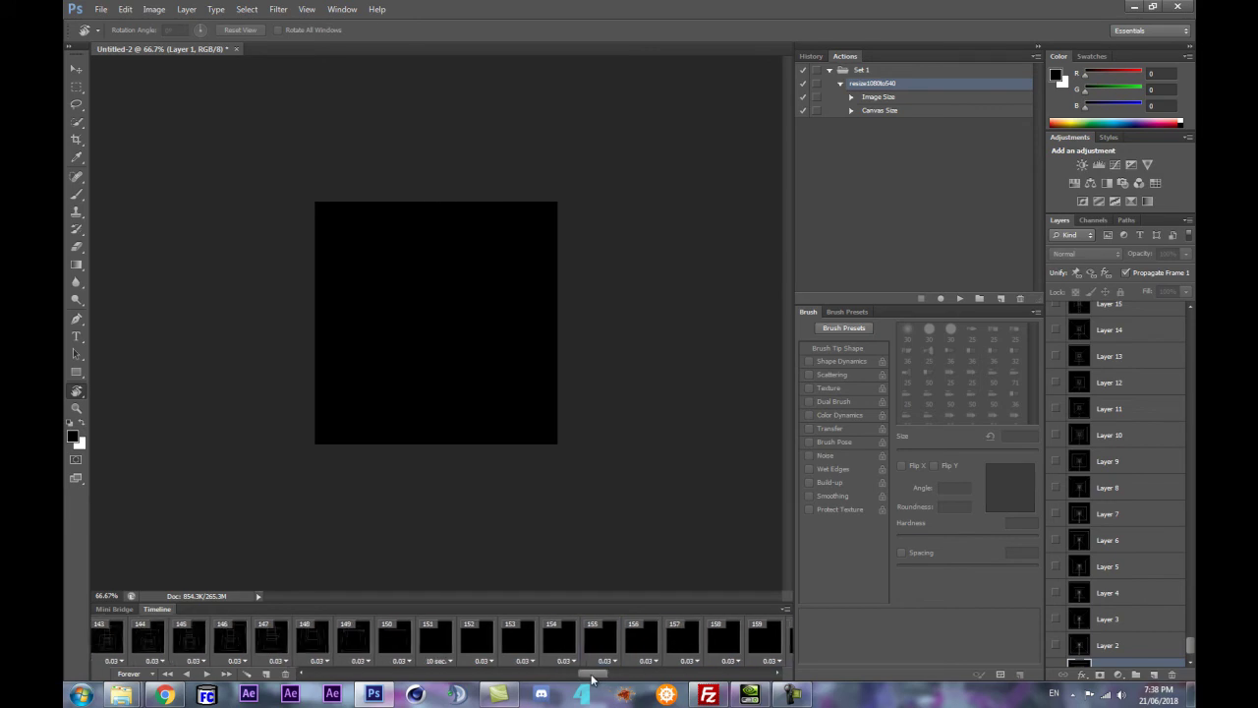
# Select blank frames 152–161 and delete them, confirming the deletion.
pyautogui.keyDown('shift'); pyautogui.click(421, 639); pyautogui.keyUp('shift')
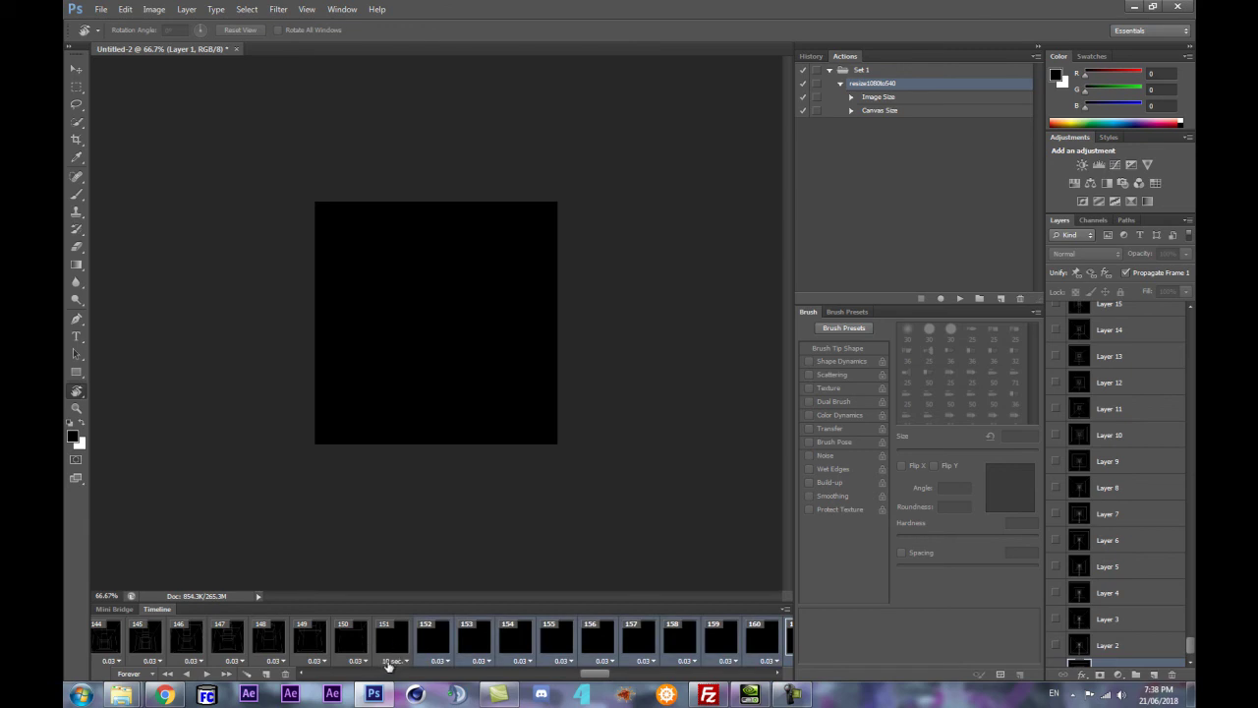
pyautogui.moveTo(593, 677); pyautogui.dragTo(604, 677)
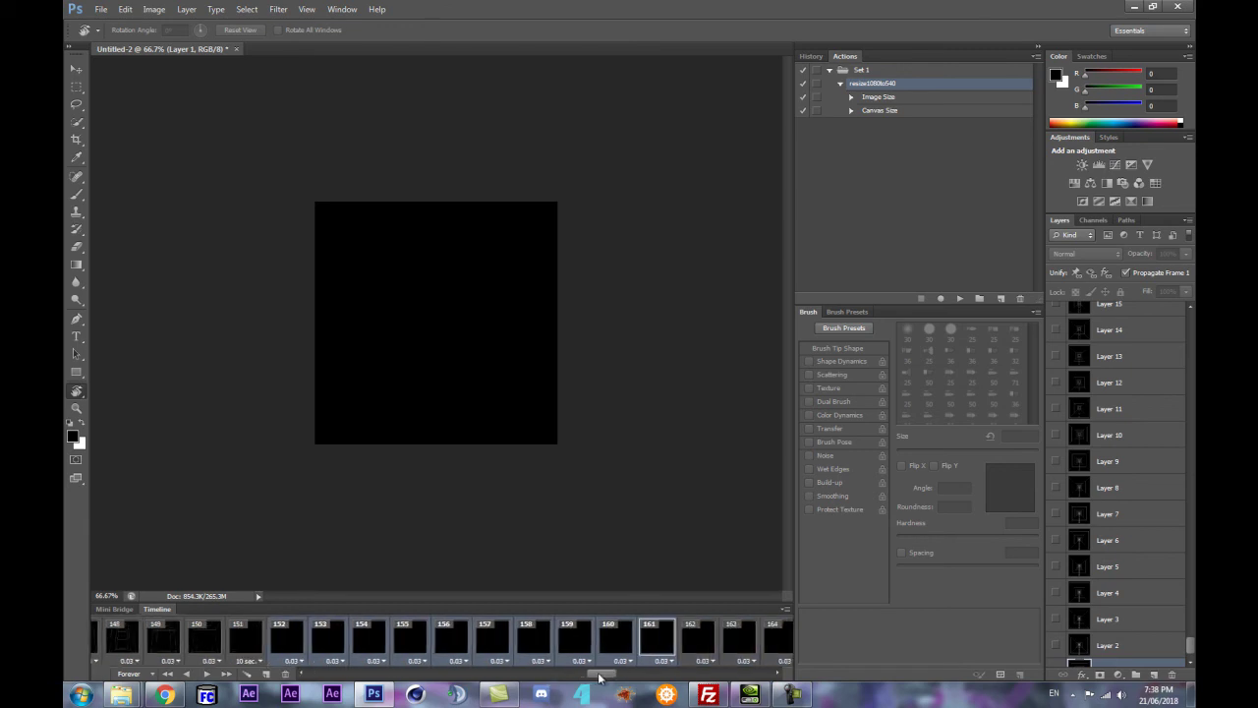
pyautogui.click(285, 674)
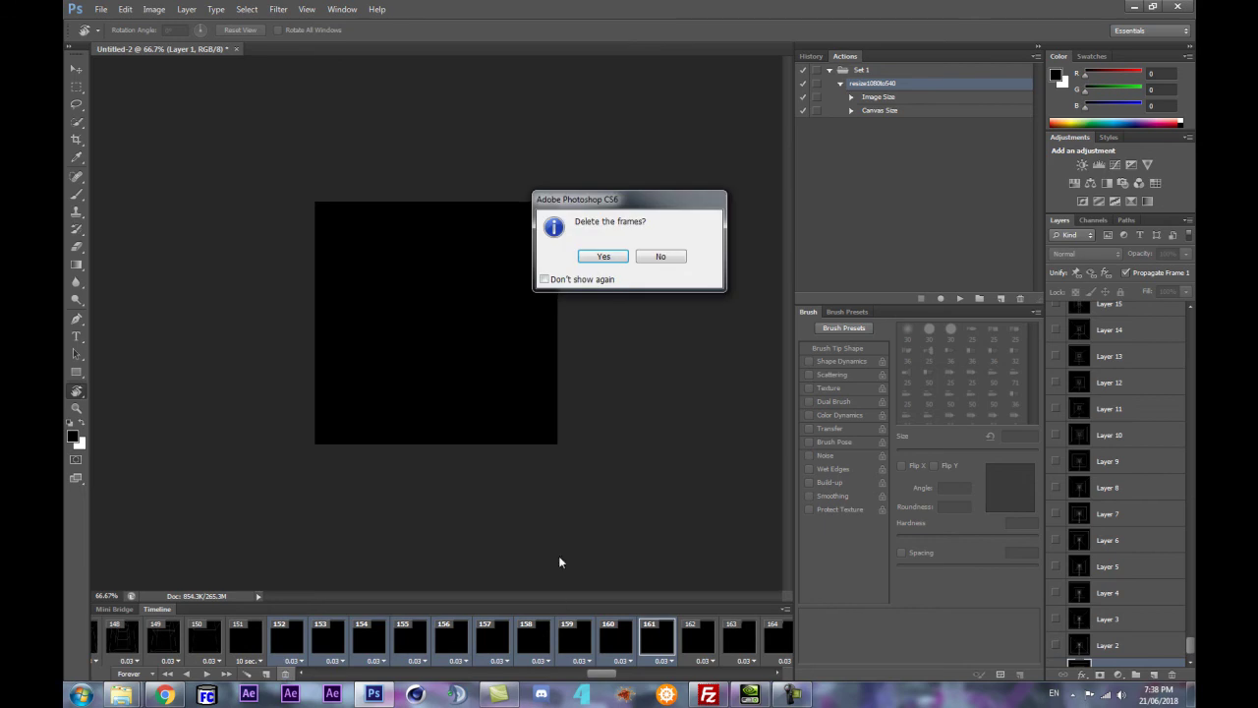
pyautogui.click(601, 260)
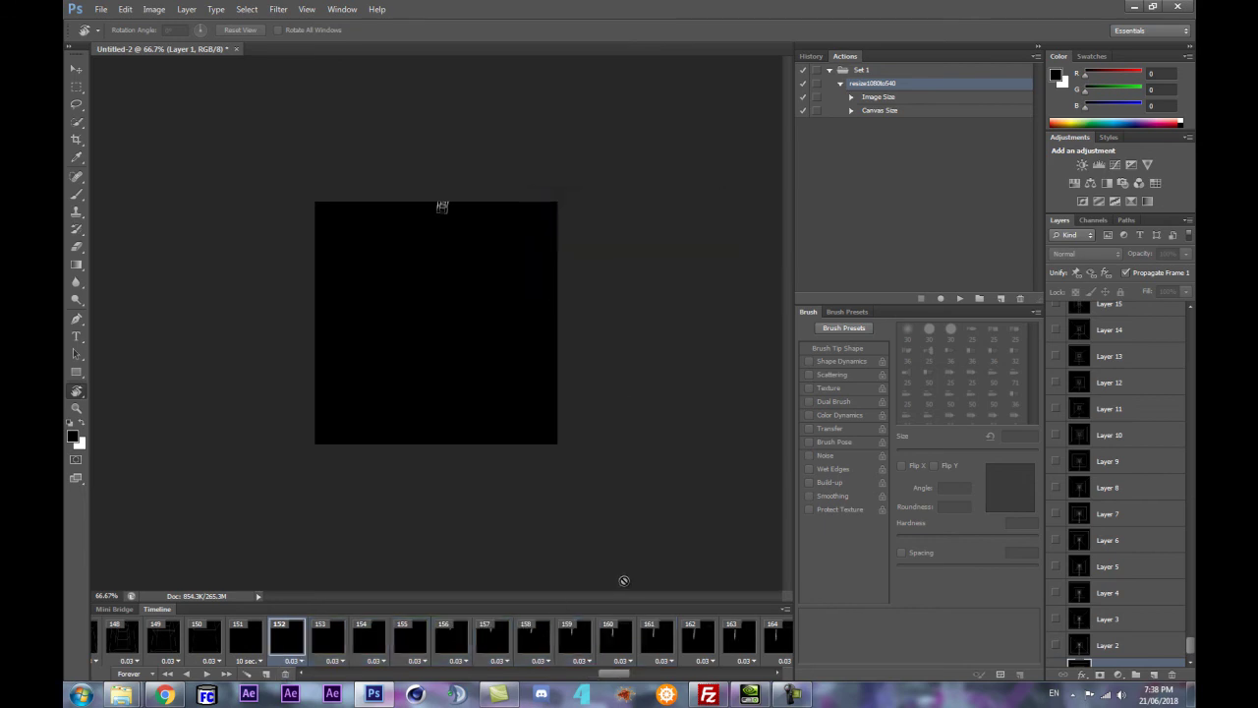
pyautogui.moveTo(619, 675); pyautogui.dragTo(104, 645)
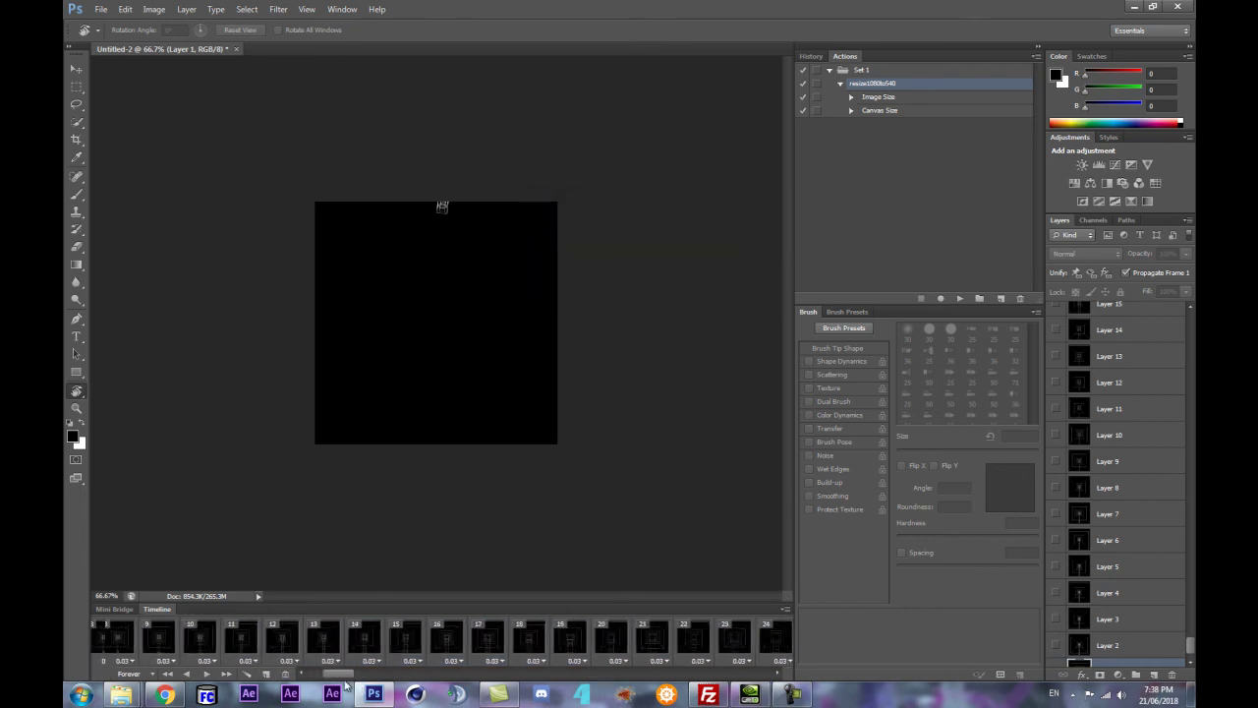
# From frame 1, open Save for Web and preview the 540×540 looping GIF animation.
pyautogui.click(111, 644)
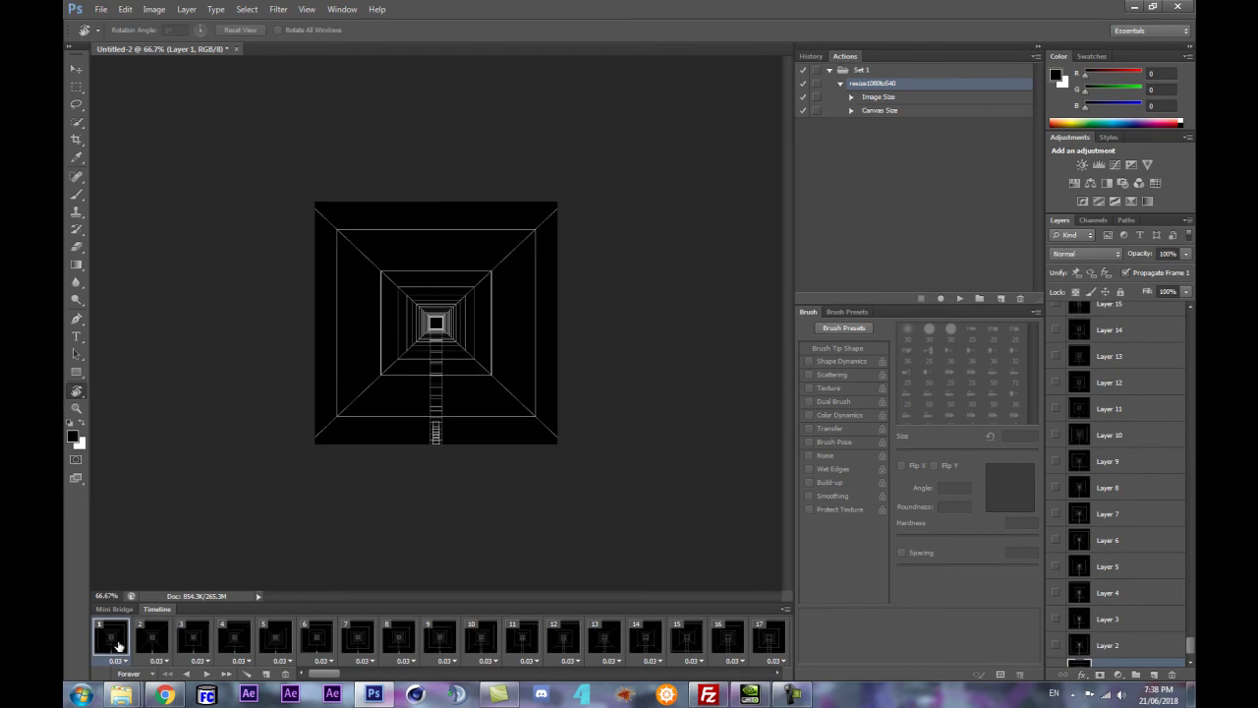
pyautogui.hotkey('ctrl', 'alt', 'shift', 's')
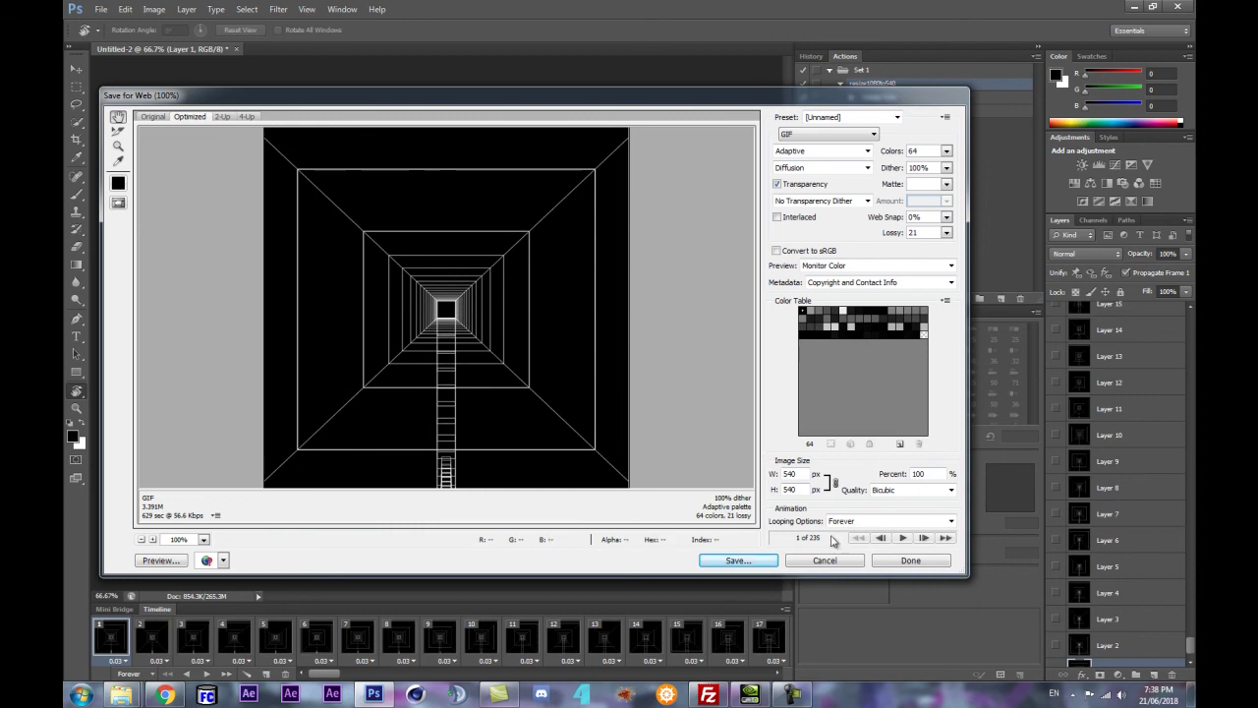
pyautogui.click(905, 538)
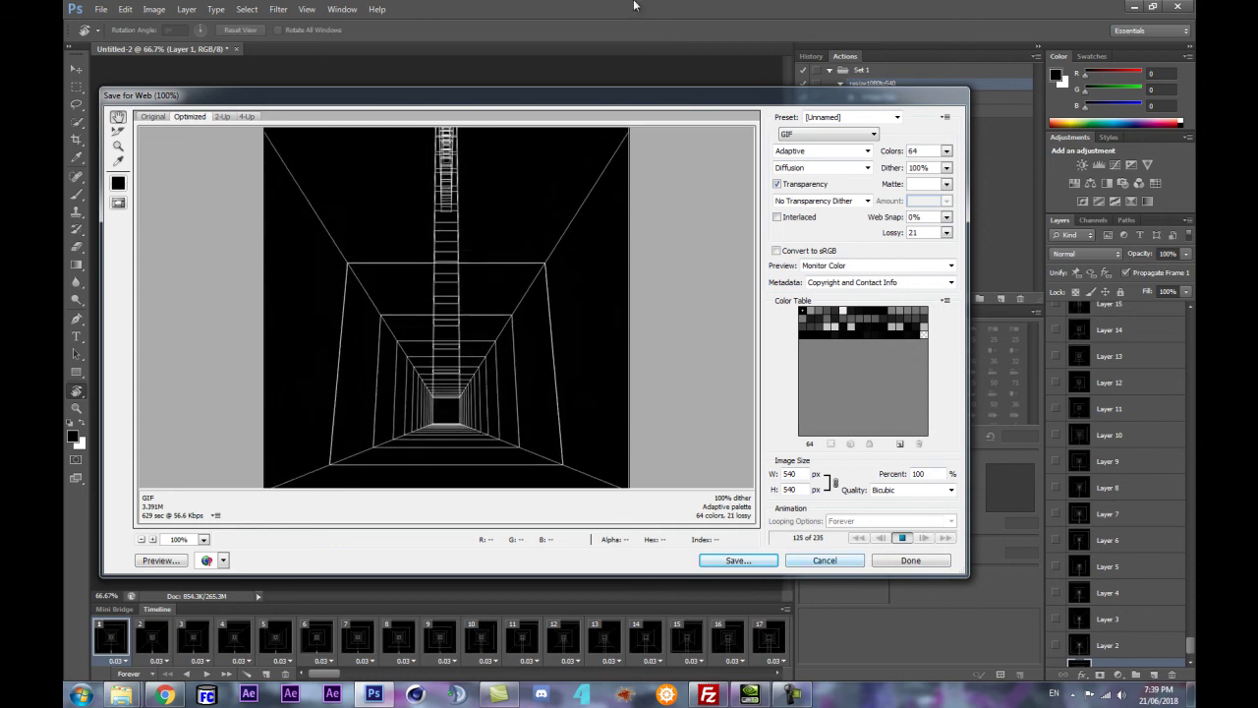
pyautogui.moveTo(603, 96); pyautogui.dragTo(671, 100)
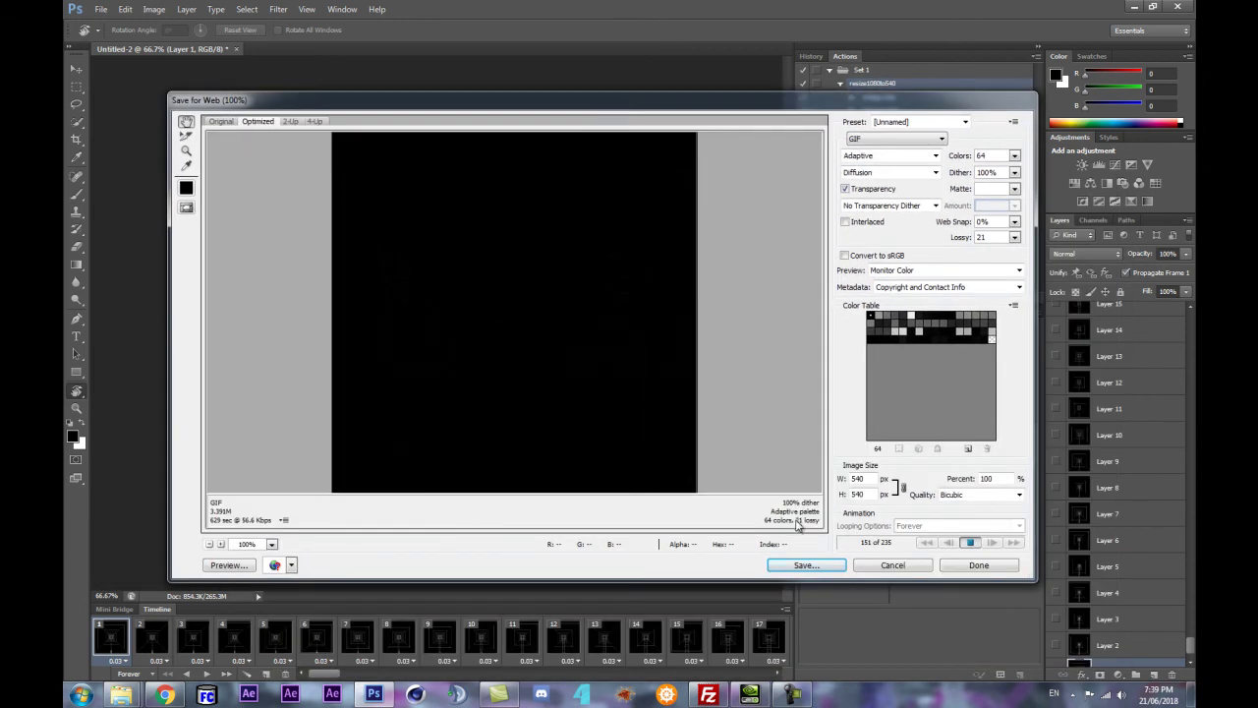